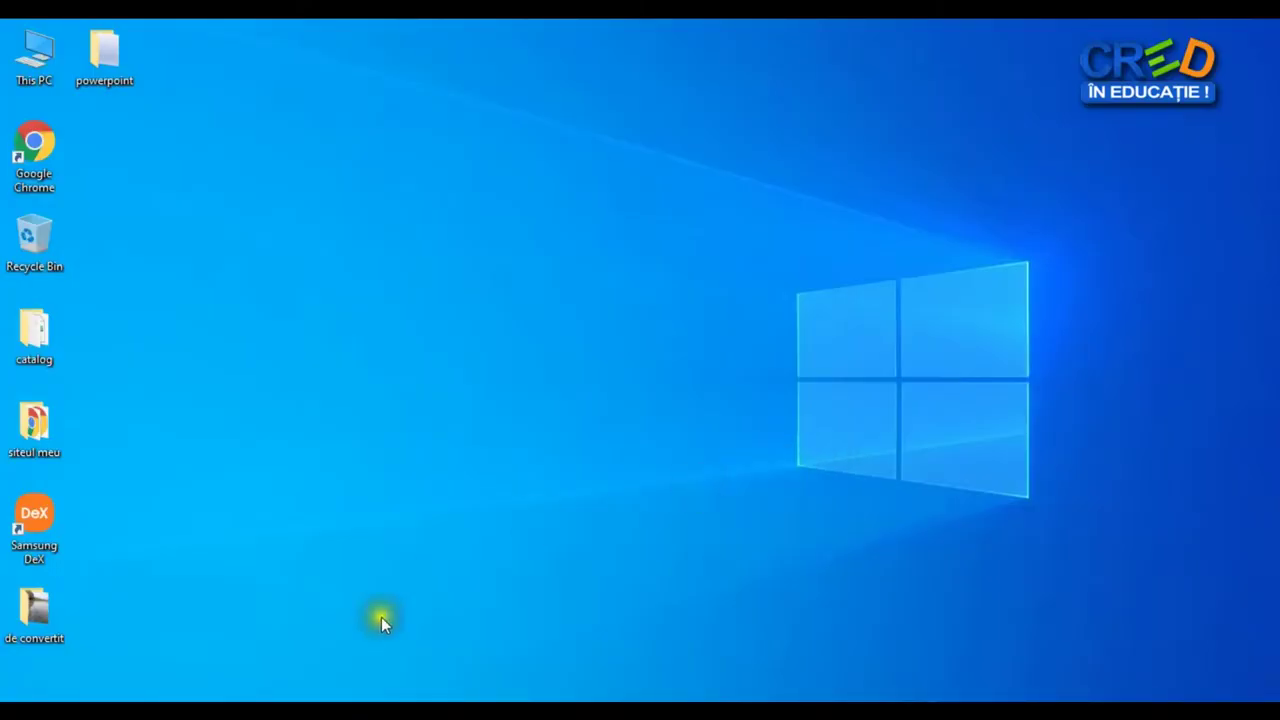
Step: Bring up Windows search and launch PowerPoint from it
key(super+s)
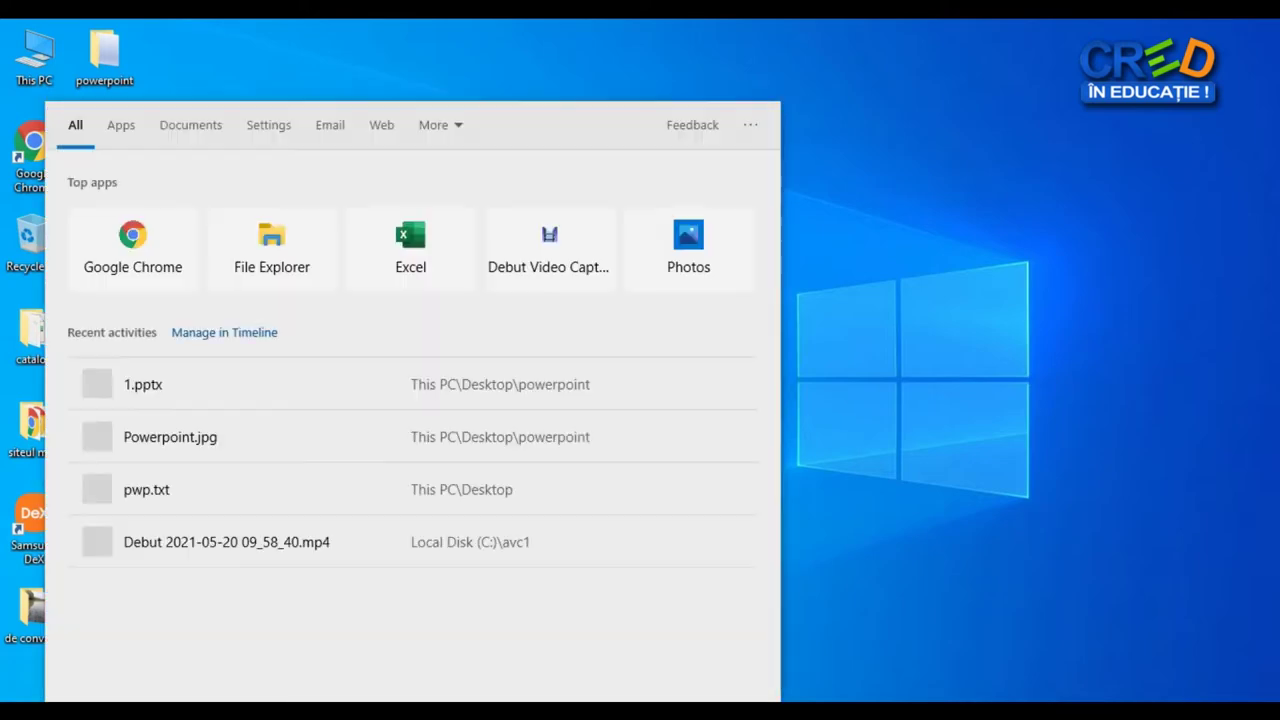
key(Escape)
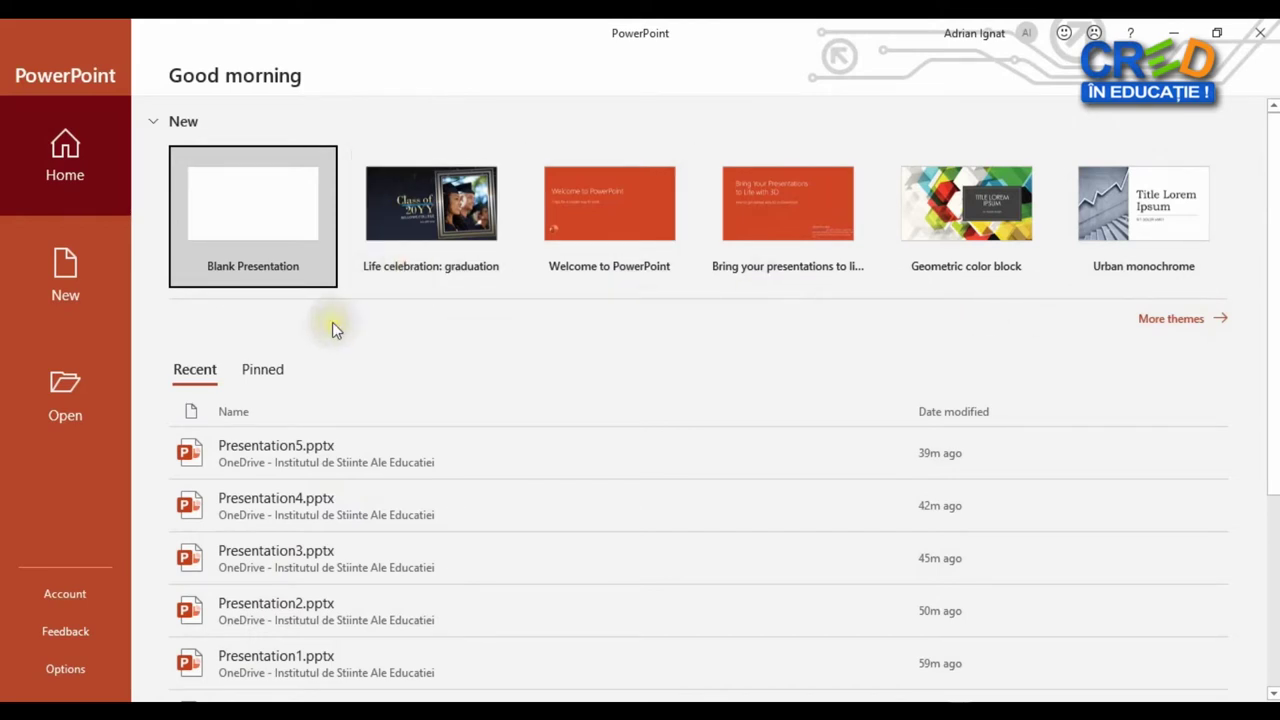
Step: Create Presentation1 as a blank presentation from the PowerPoint start screen
click(260, 214)
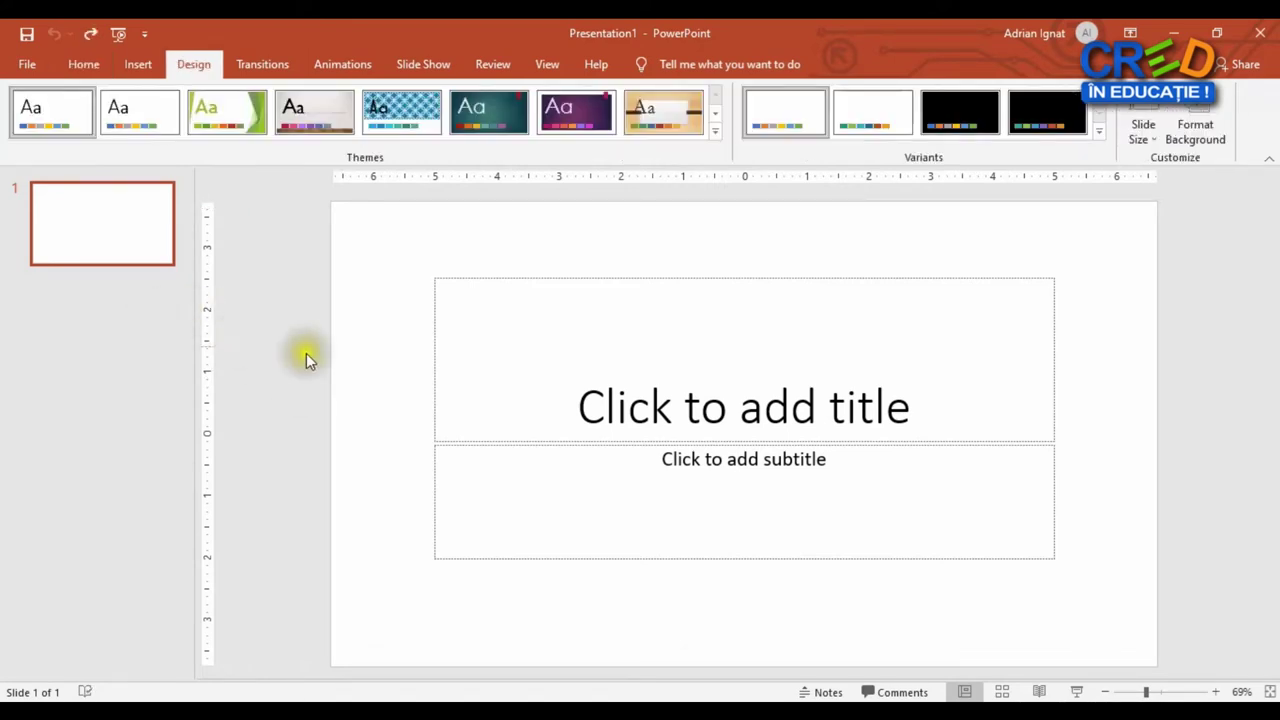
click(424, 357)
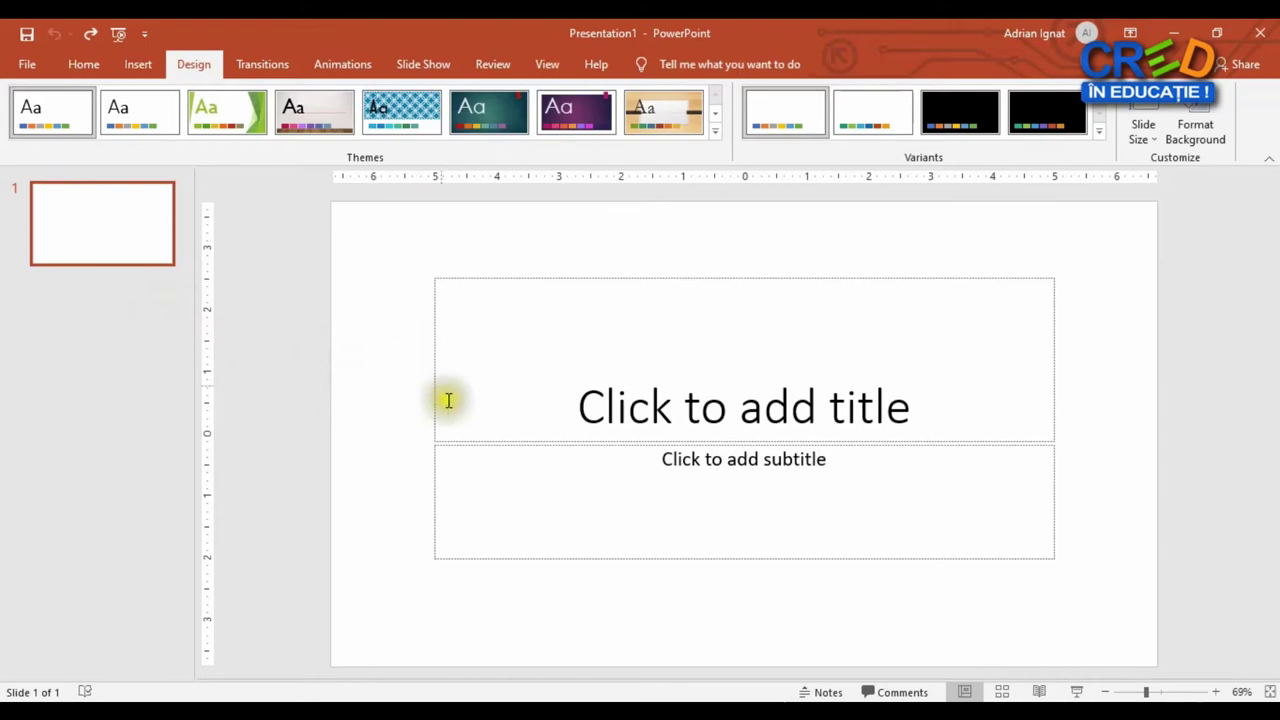
click(285, 352)
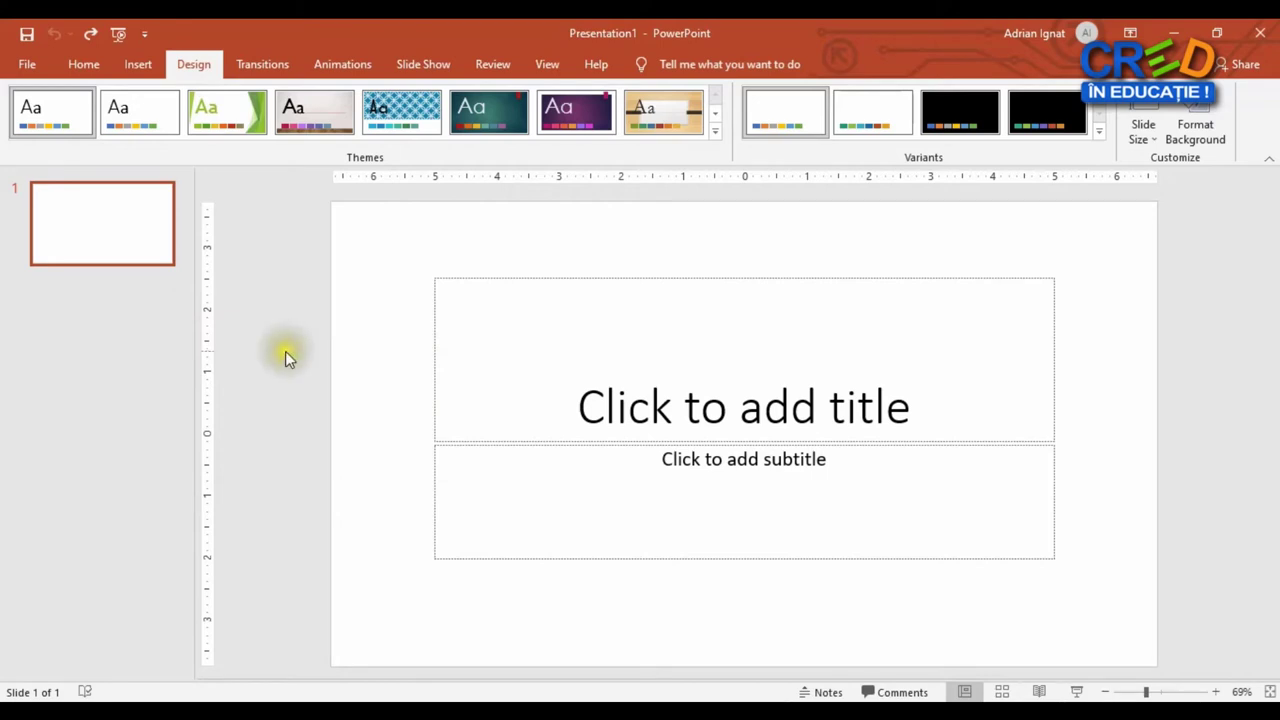
click(601, 395)
Step: Enter FLORI as the slide title and EDUCRED as the subtitle, then select FLORI
click(771, 397)
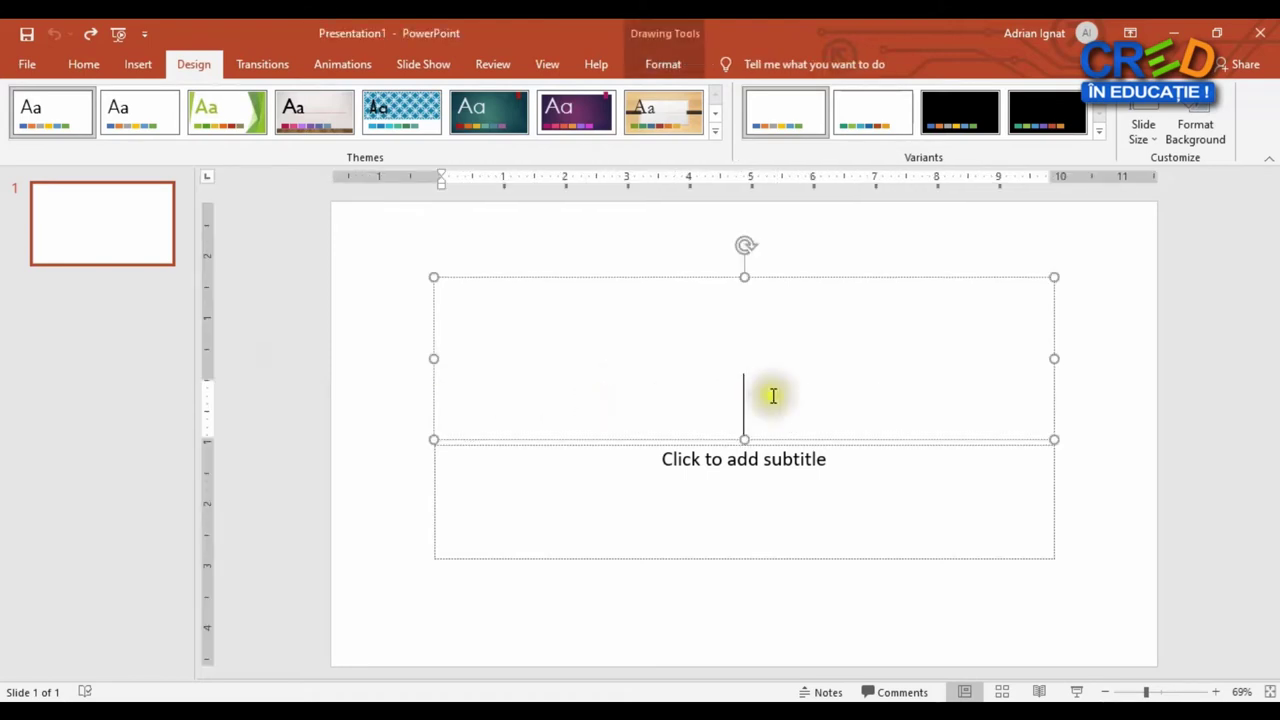
text(FLORI)
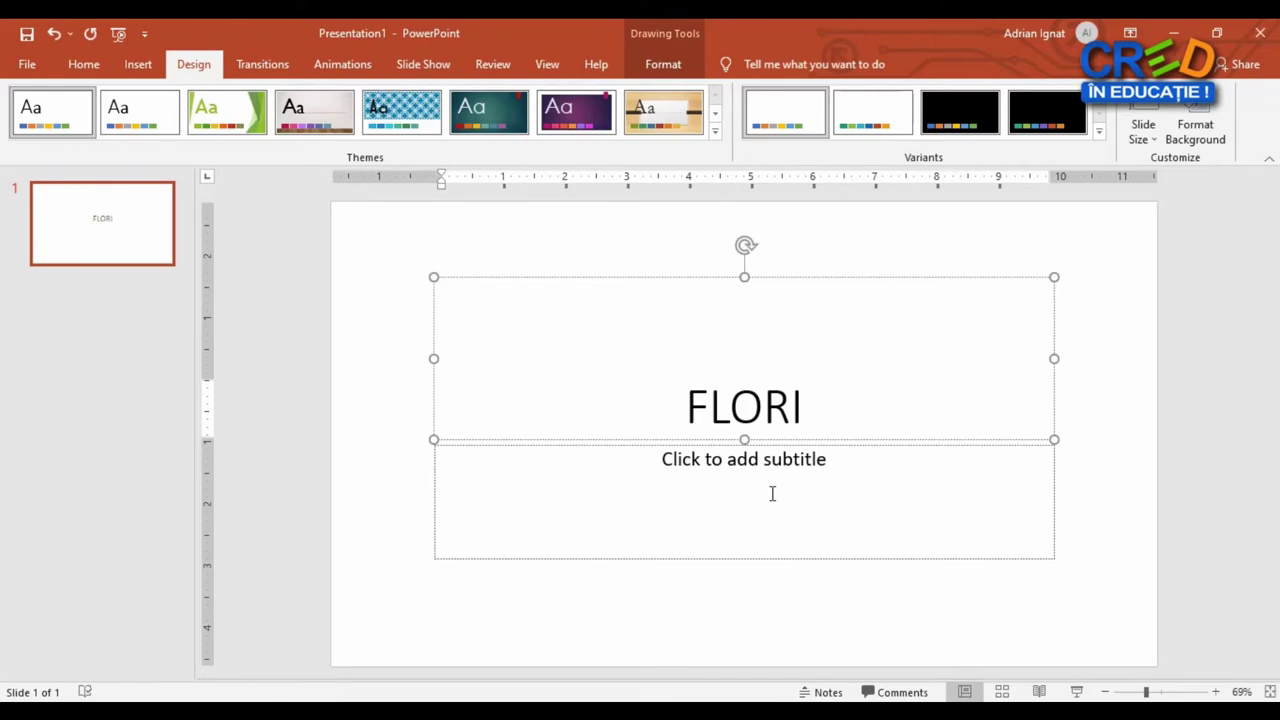
click(855, 461)
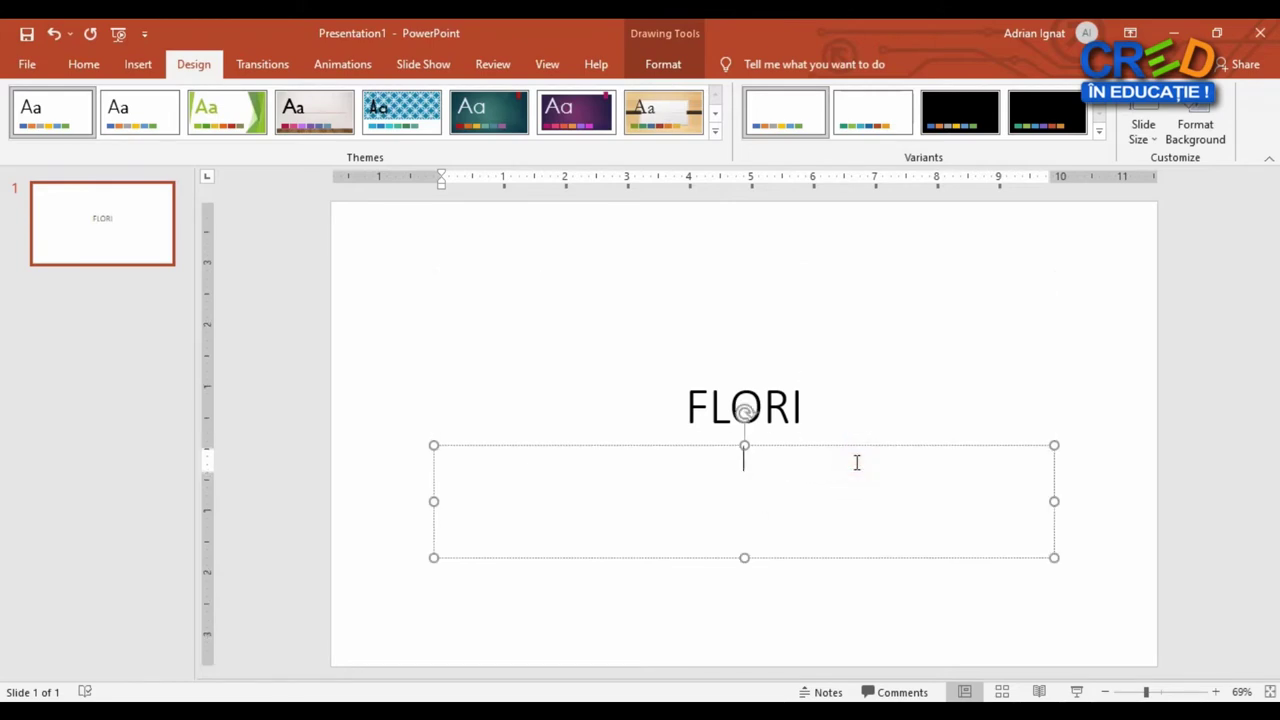
text(EDUCRED)
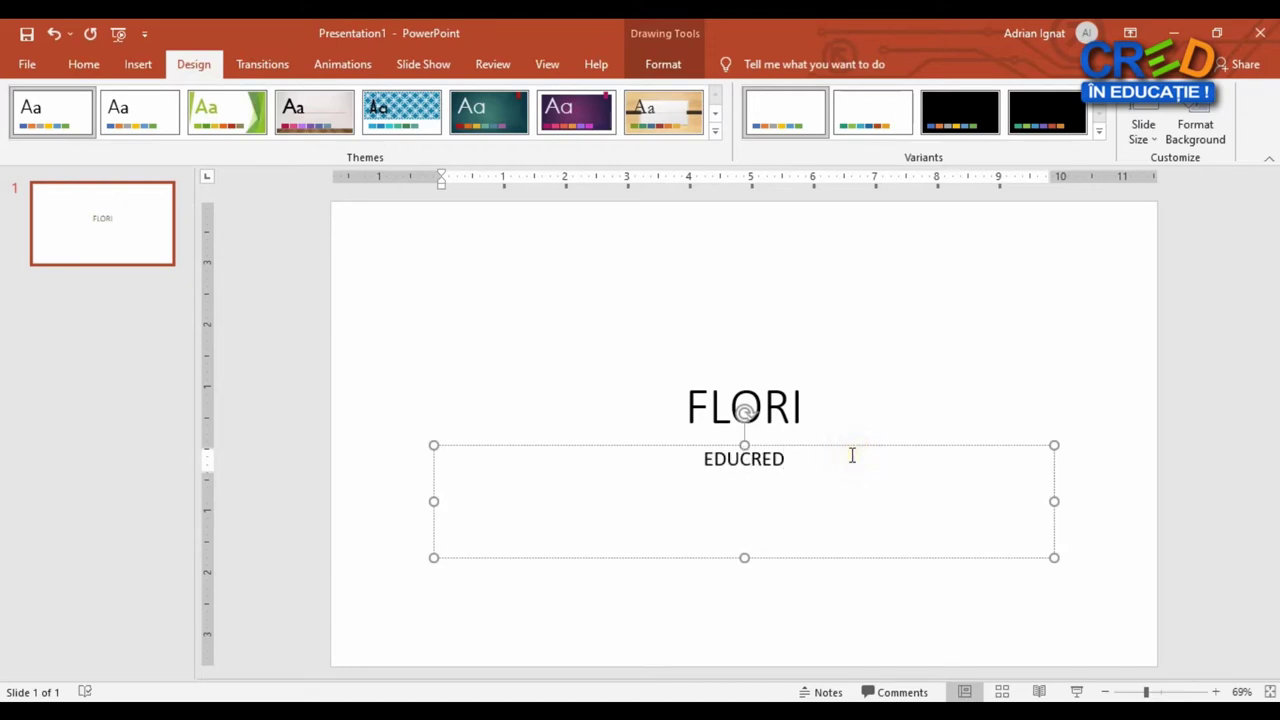
click(515, 369)
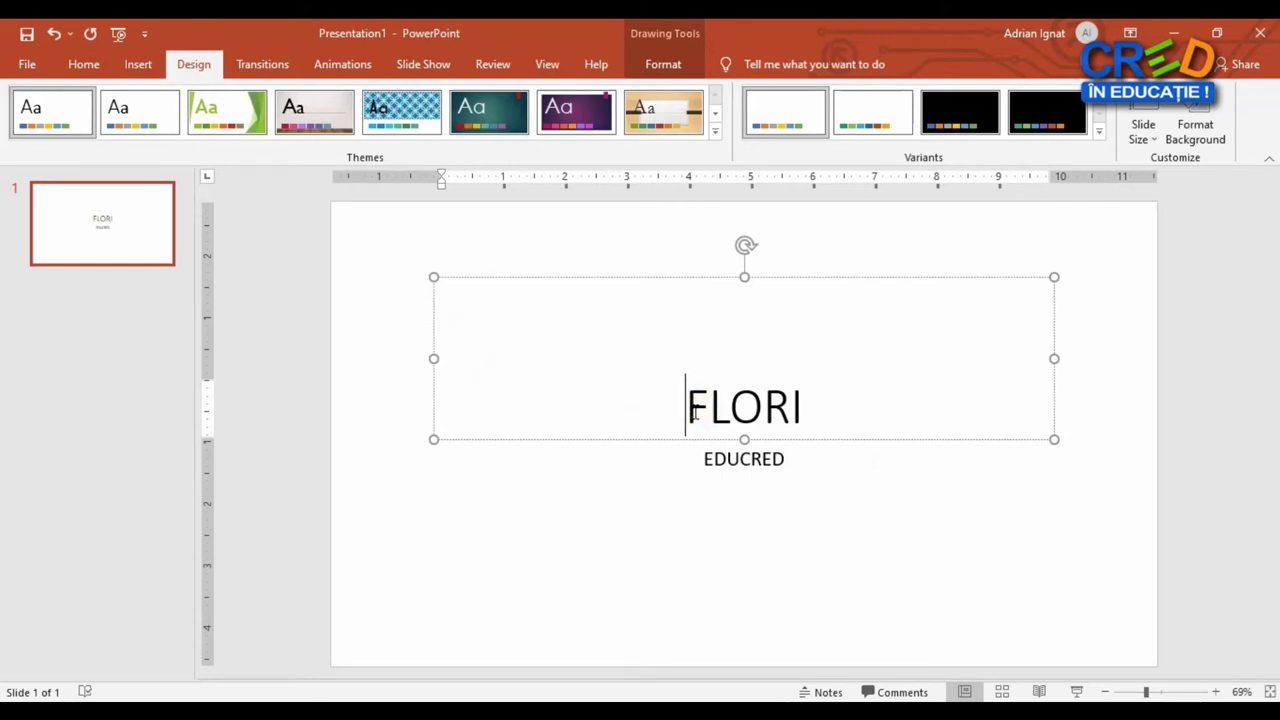
drag(668, 406, 820, 402)
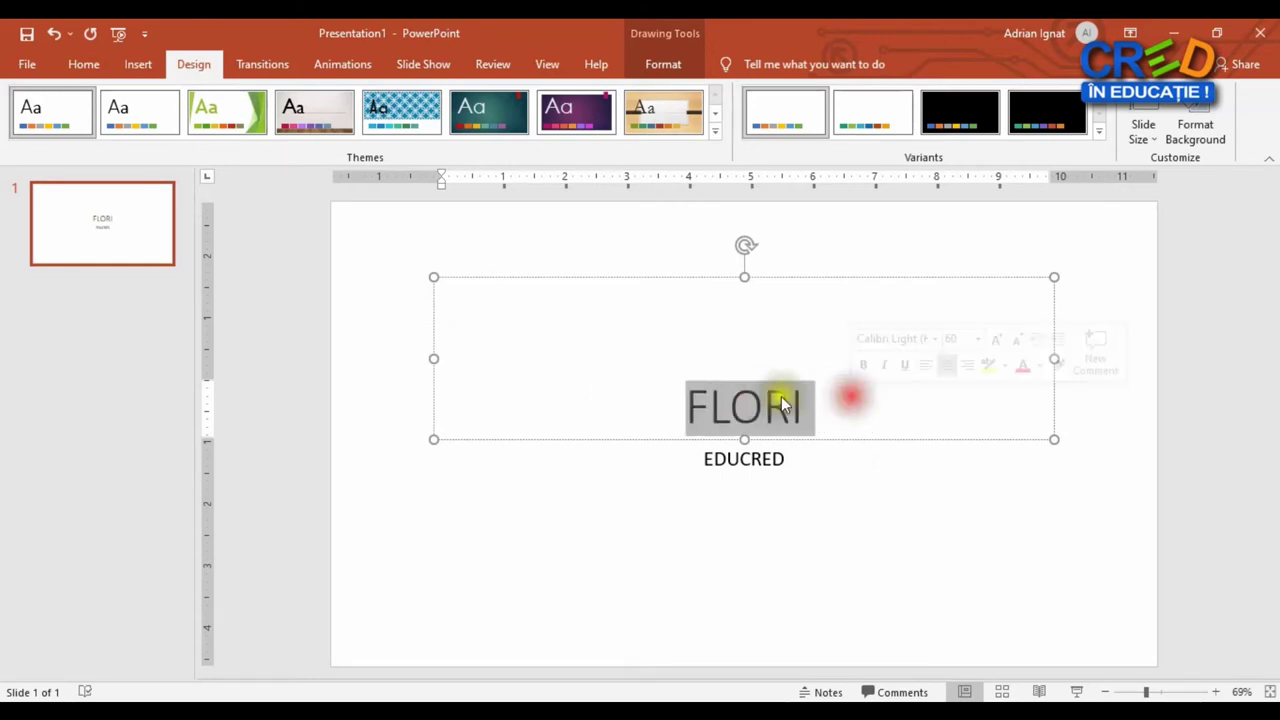
Step: Show the Home tab font options and select the entire FLORI title box
click(85, 65)
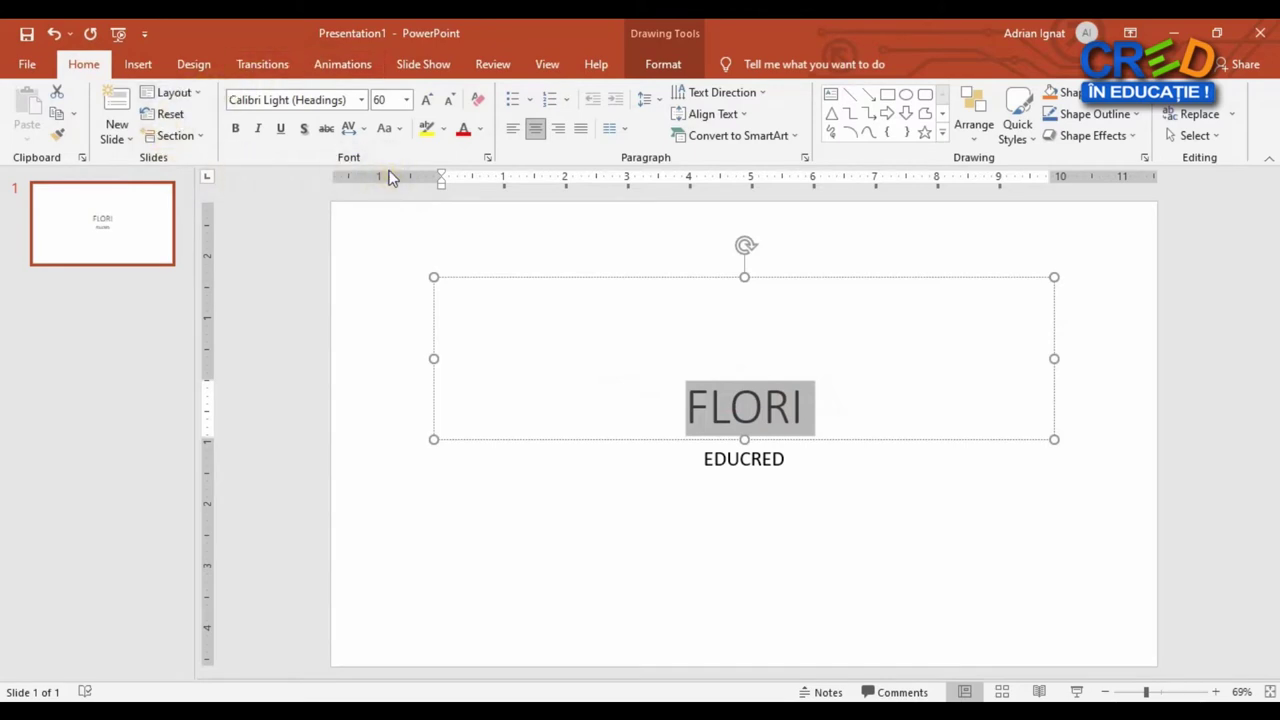
click(402, 240)
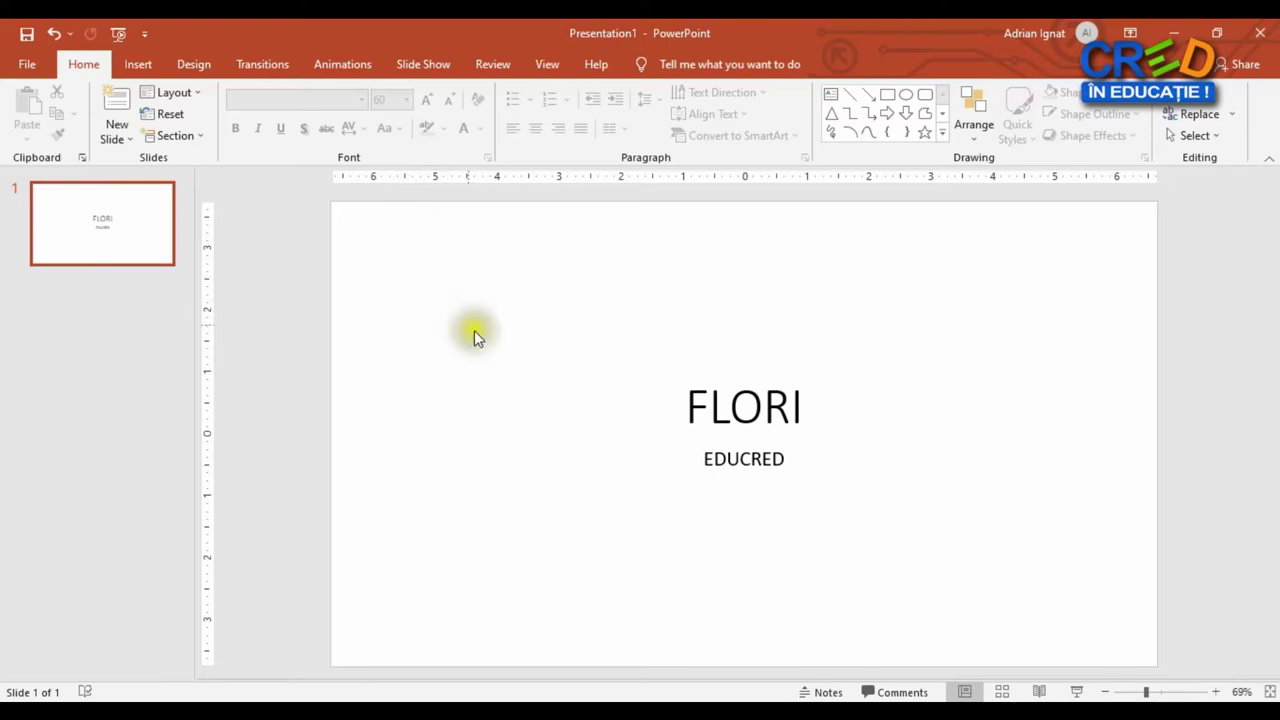
click(708, 405)
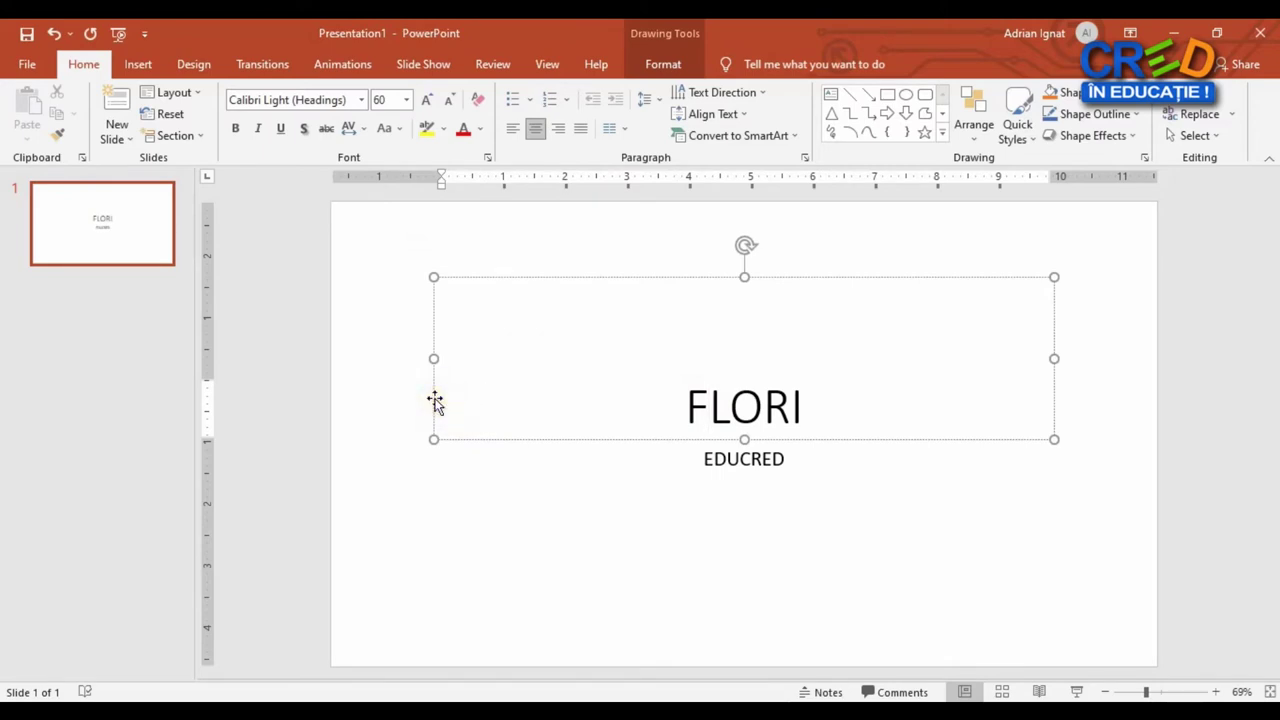
click(434, 401)
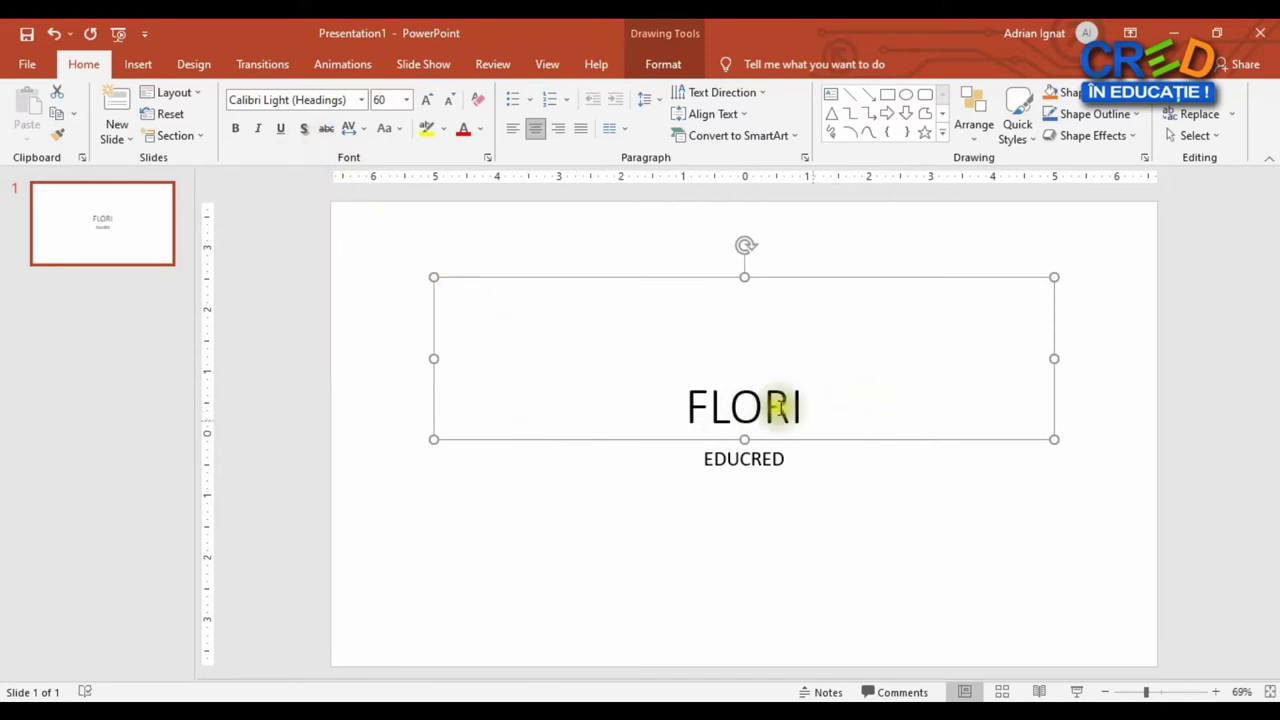
Step: Make FLORI bold with a text shadow, trying alignments before settling on Align Right
click(304, 129)
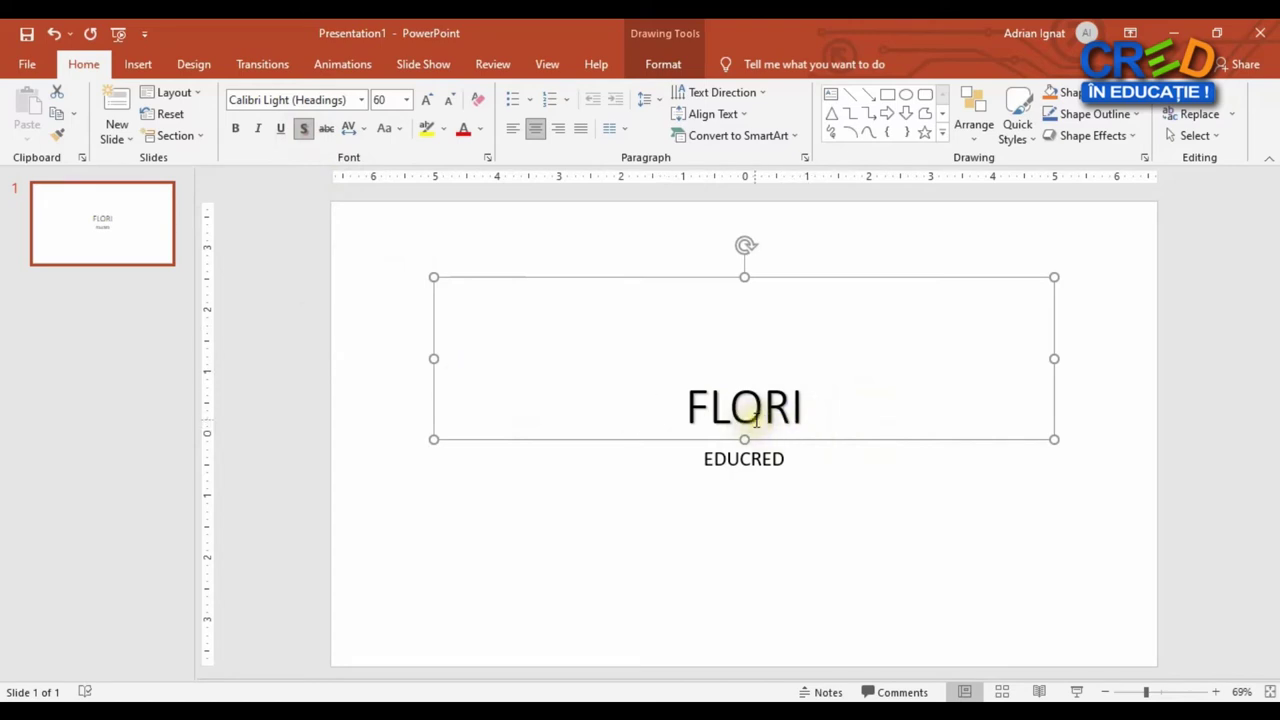
click(238, 129)
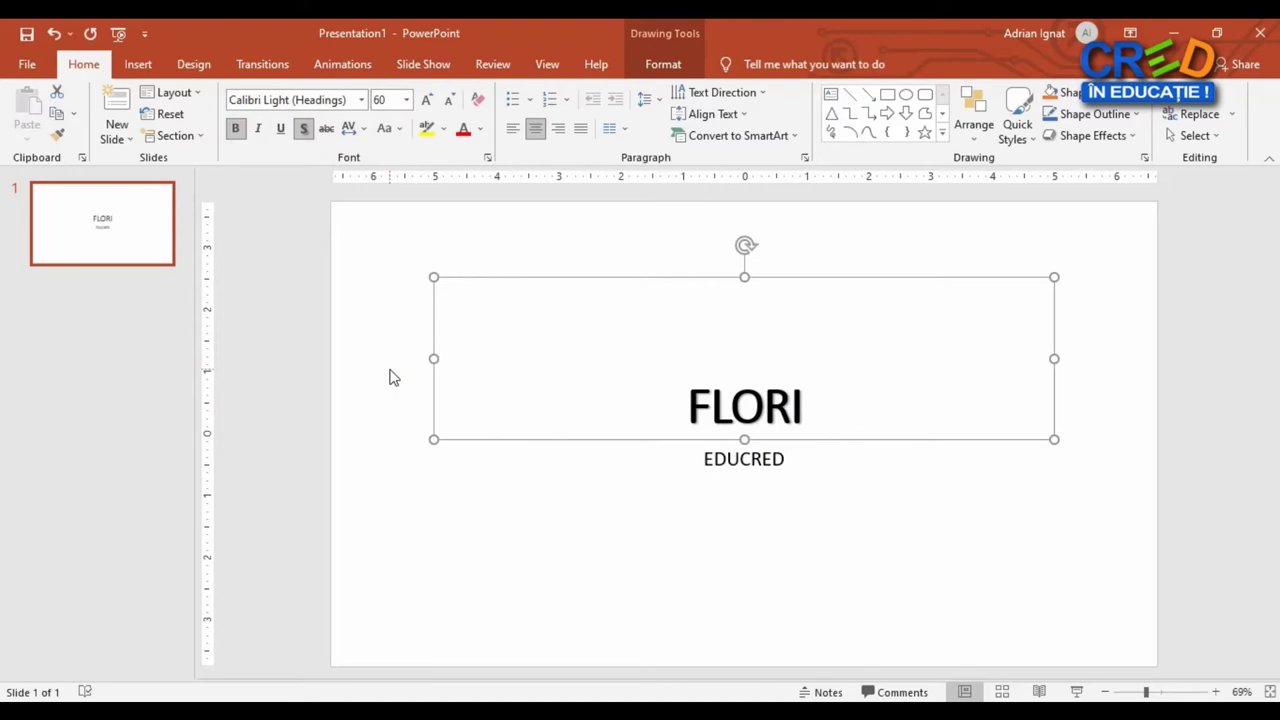
click(557, 129)
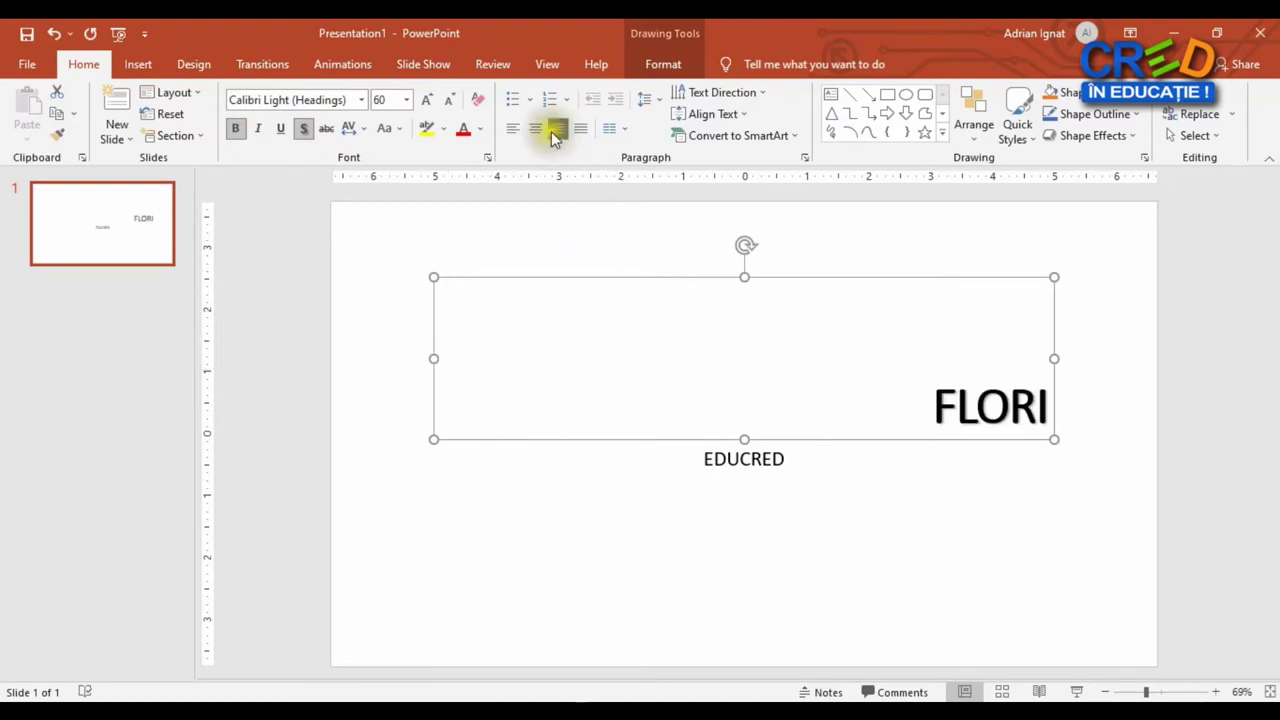
click(535, 128)
click(512, 130)
click(572, 129)
click(558, 130)
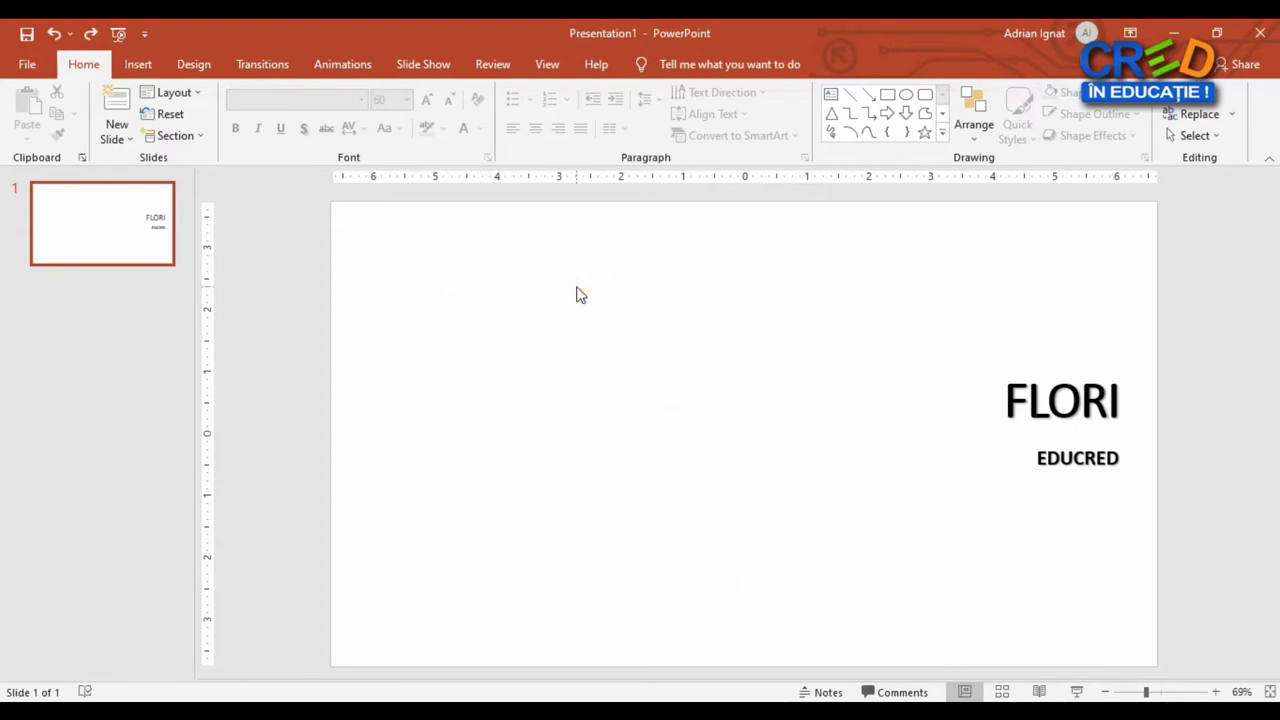
right_click(501, 251)
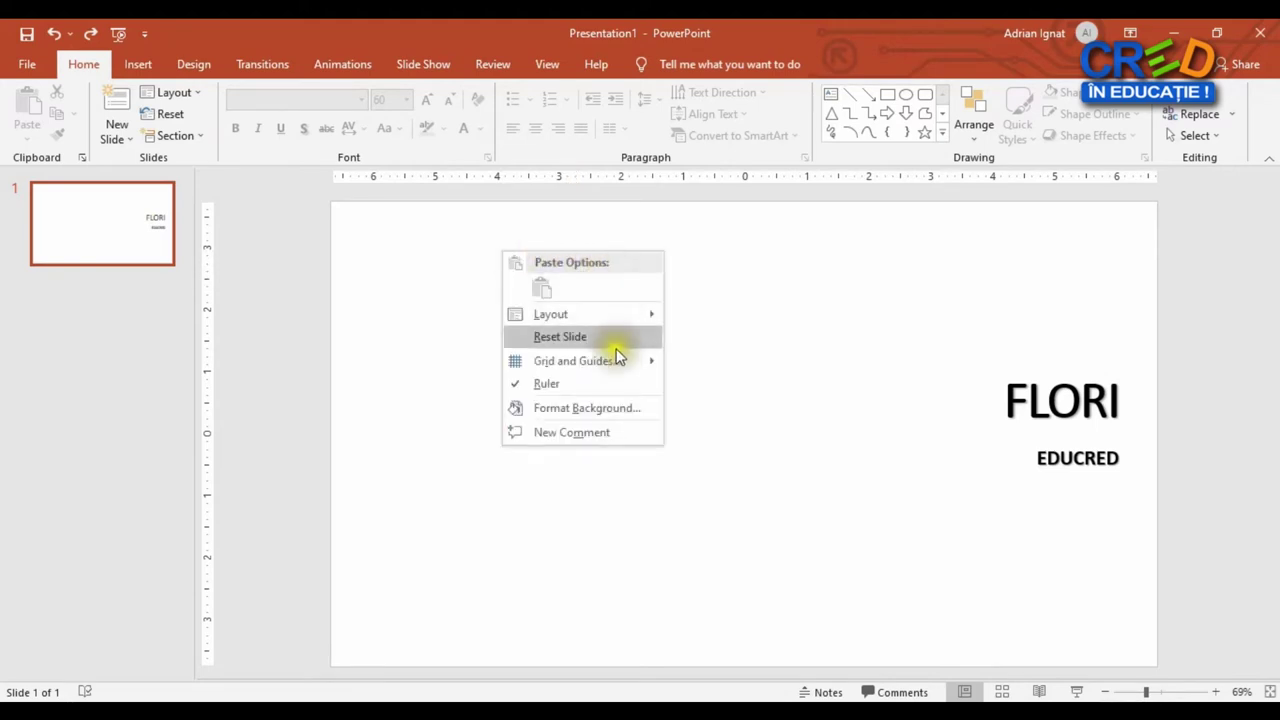
Step: In Format Background, try a dark blue solid fill, then switch to a gradient fill
click(628, 408)
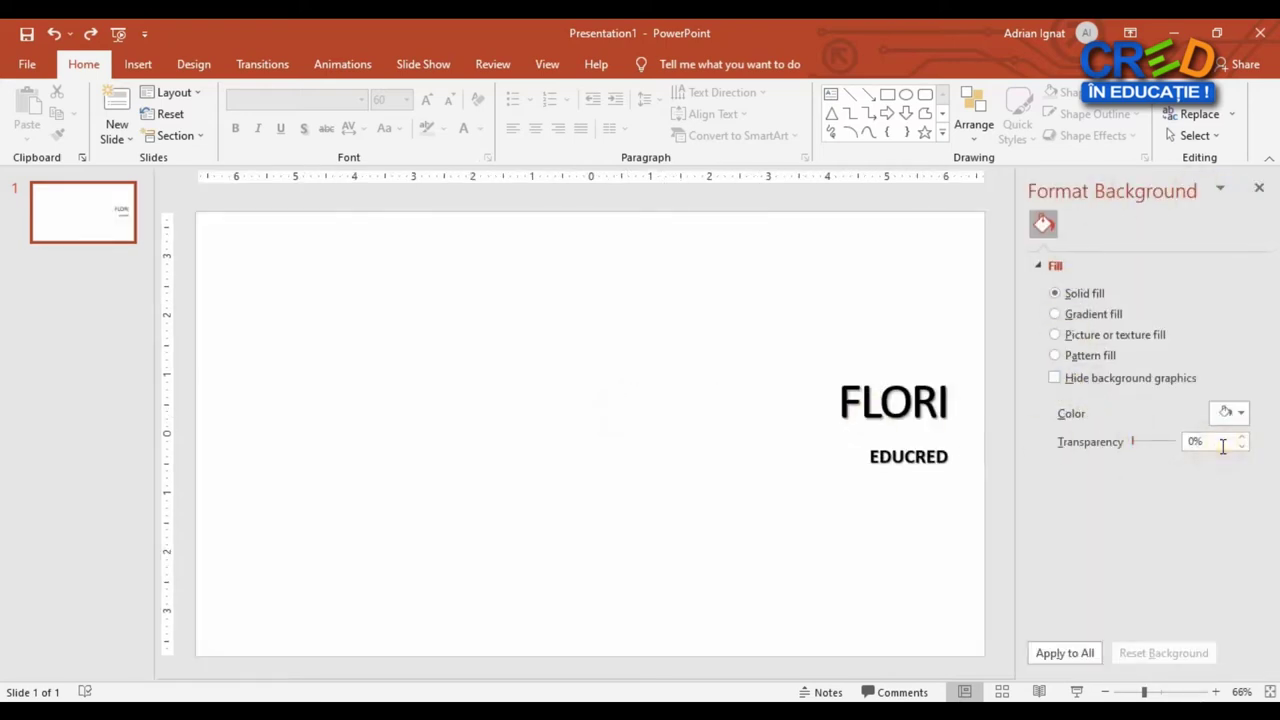
click(1229, 444)
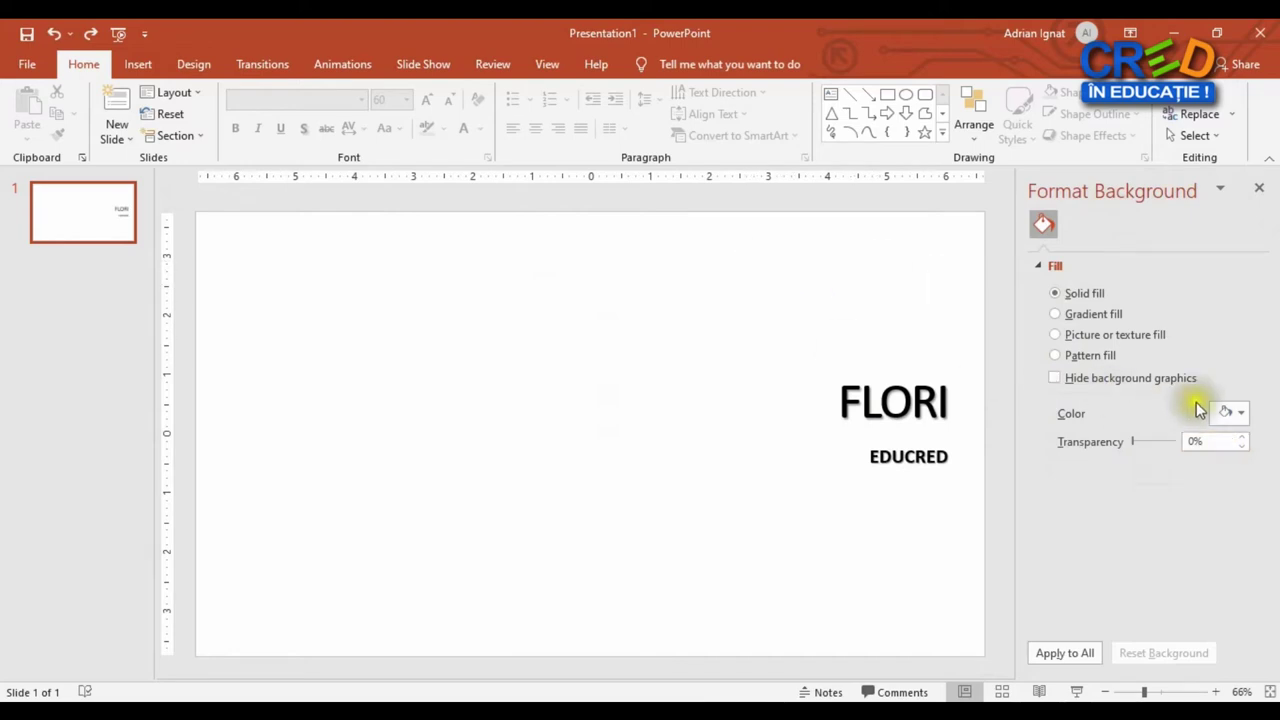
click(1240, 414)
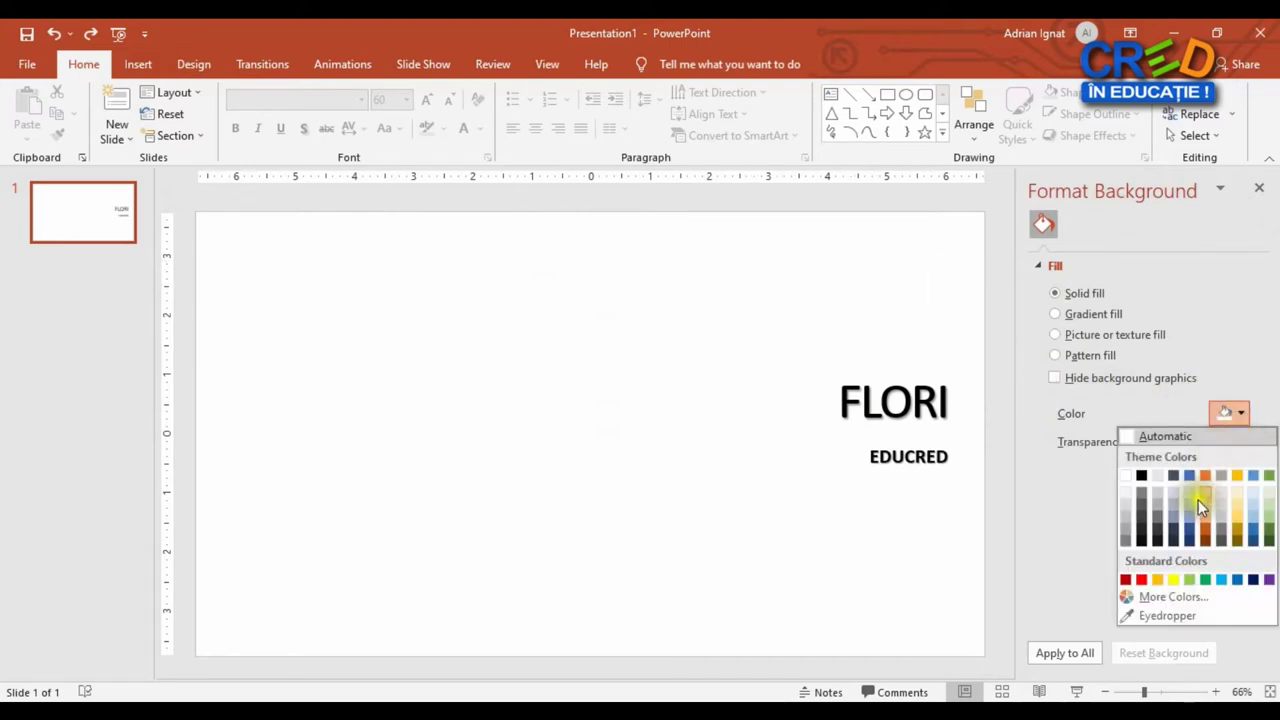
click(1189, 534)
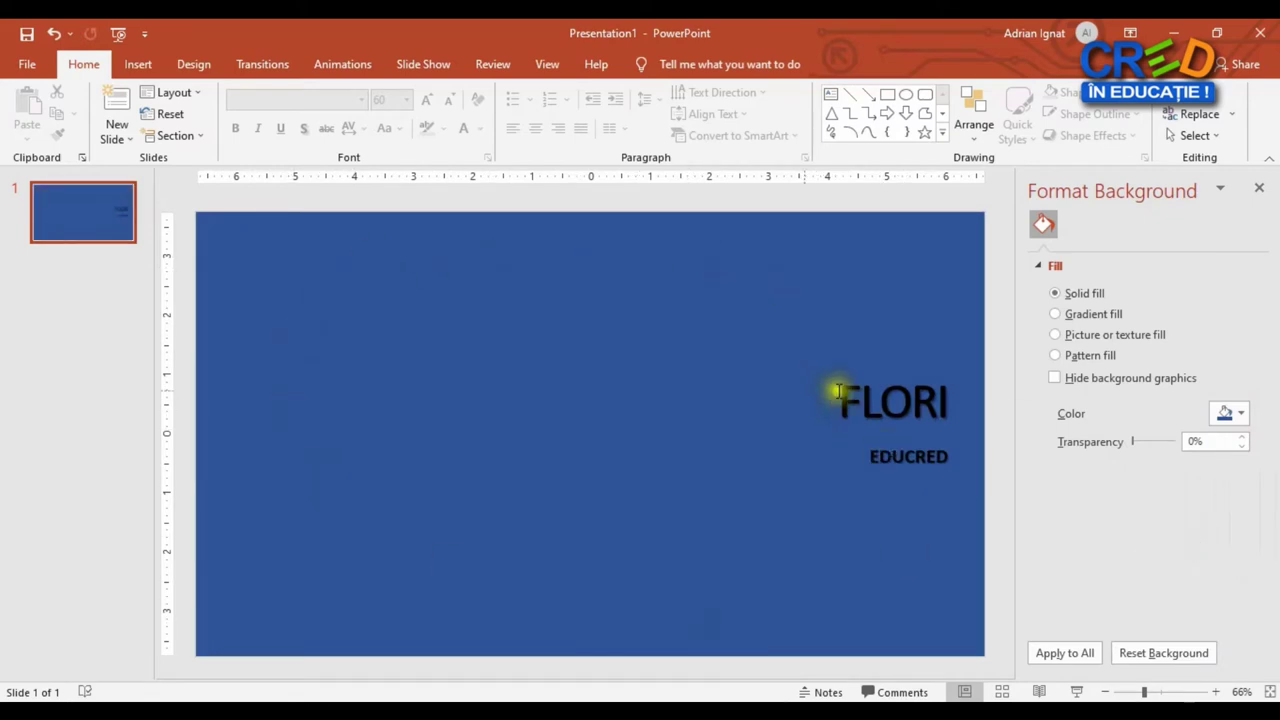
click(1074, 318)
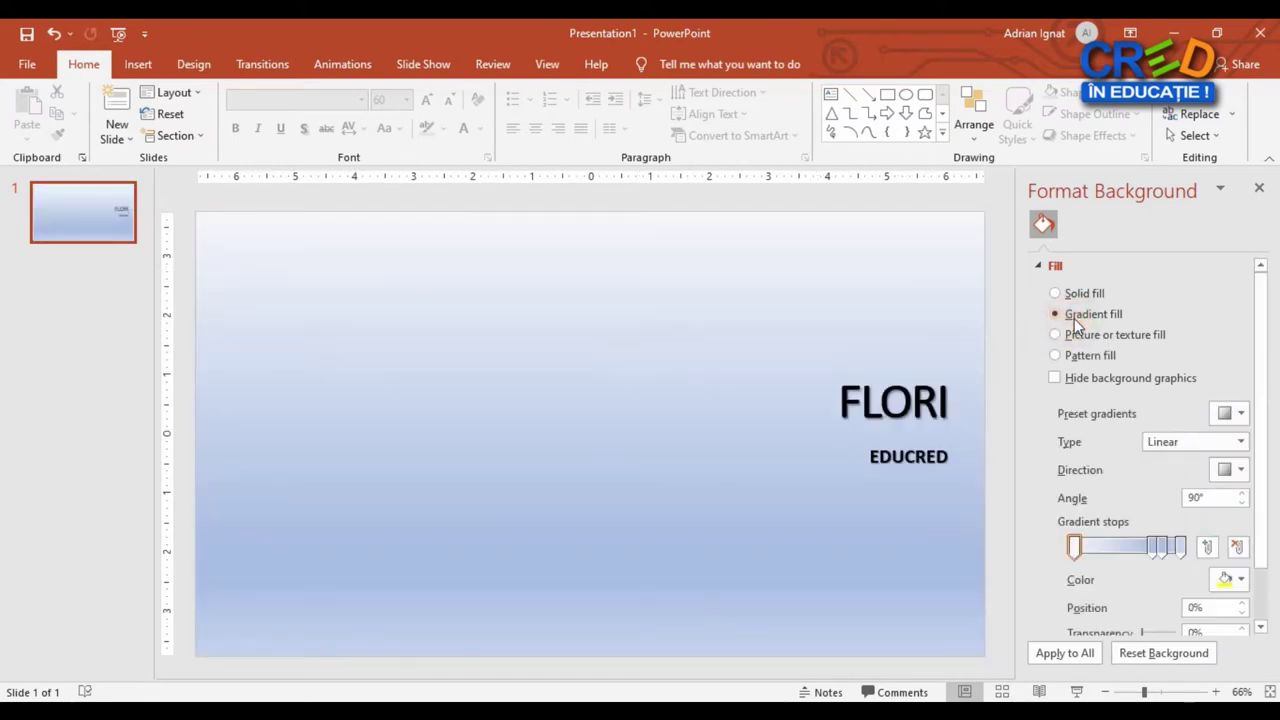
Step: Try horizontal-line, checkered and diamond pattern fills, then settle on the papyrus texture fill
click(1077, 337)
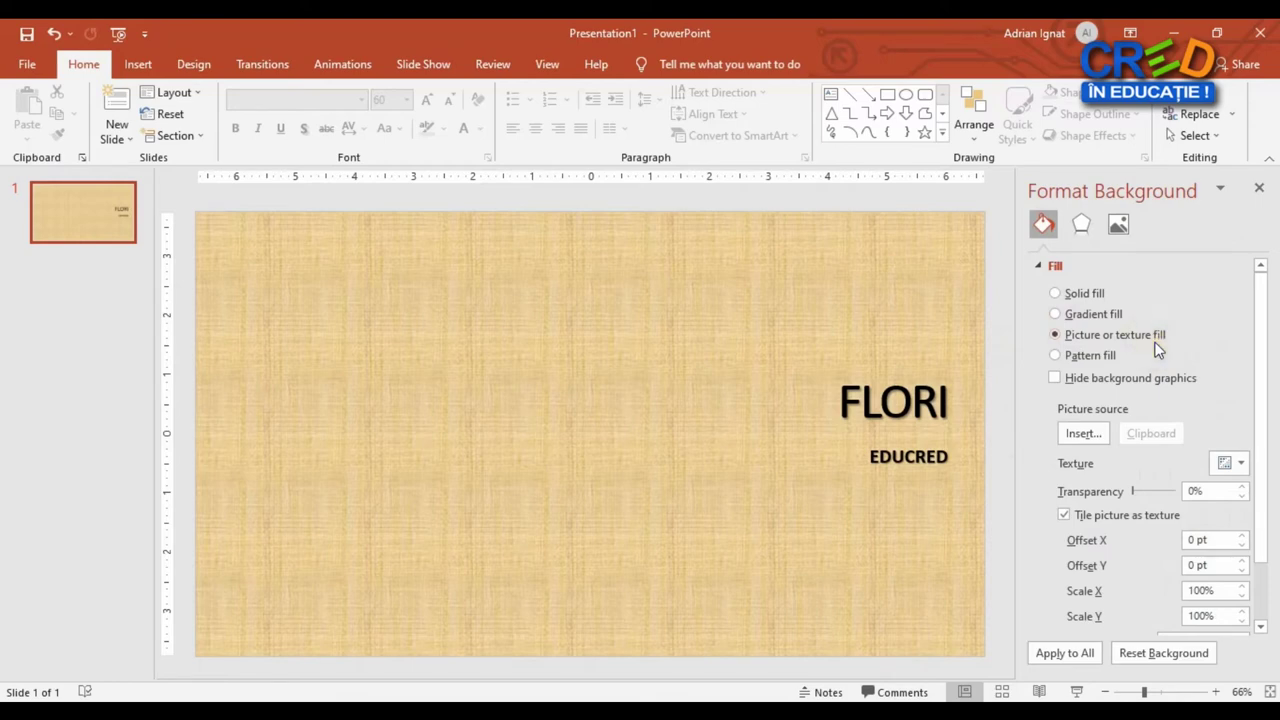
click(1082, 357)
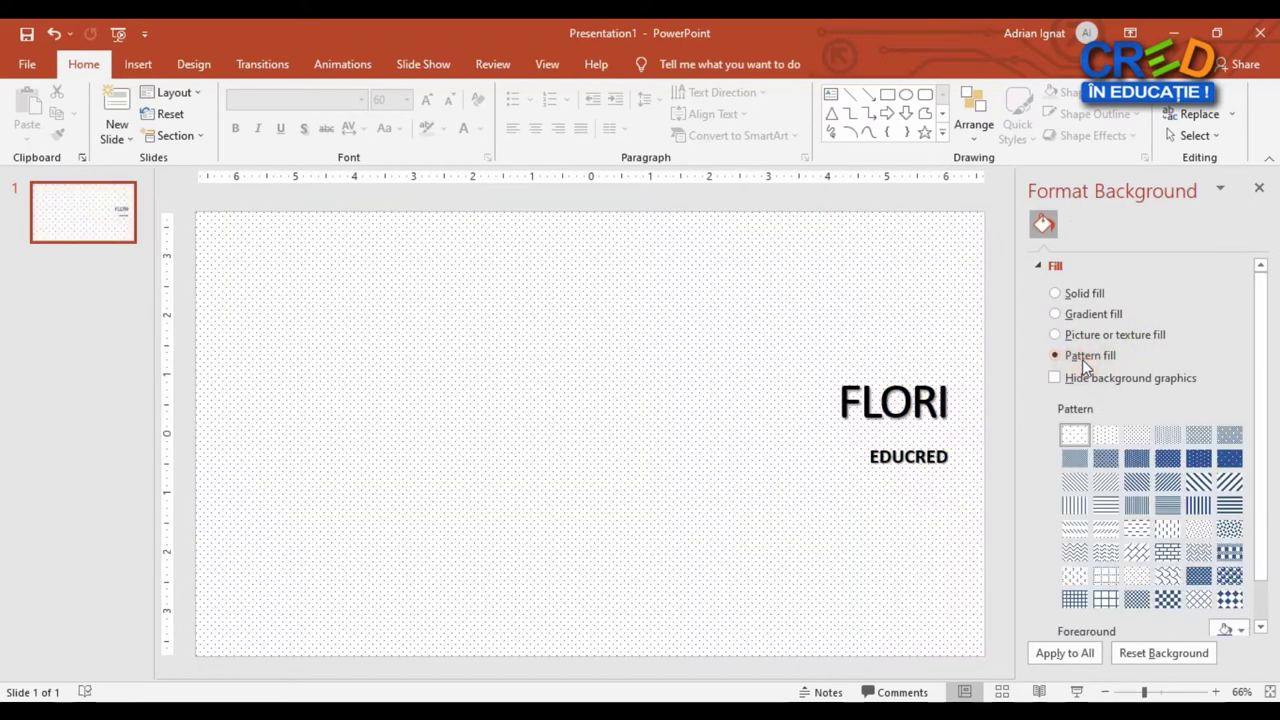
click(1230, 505)
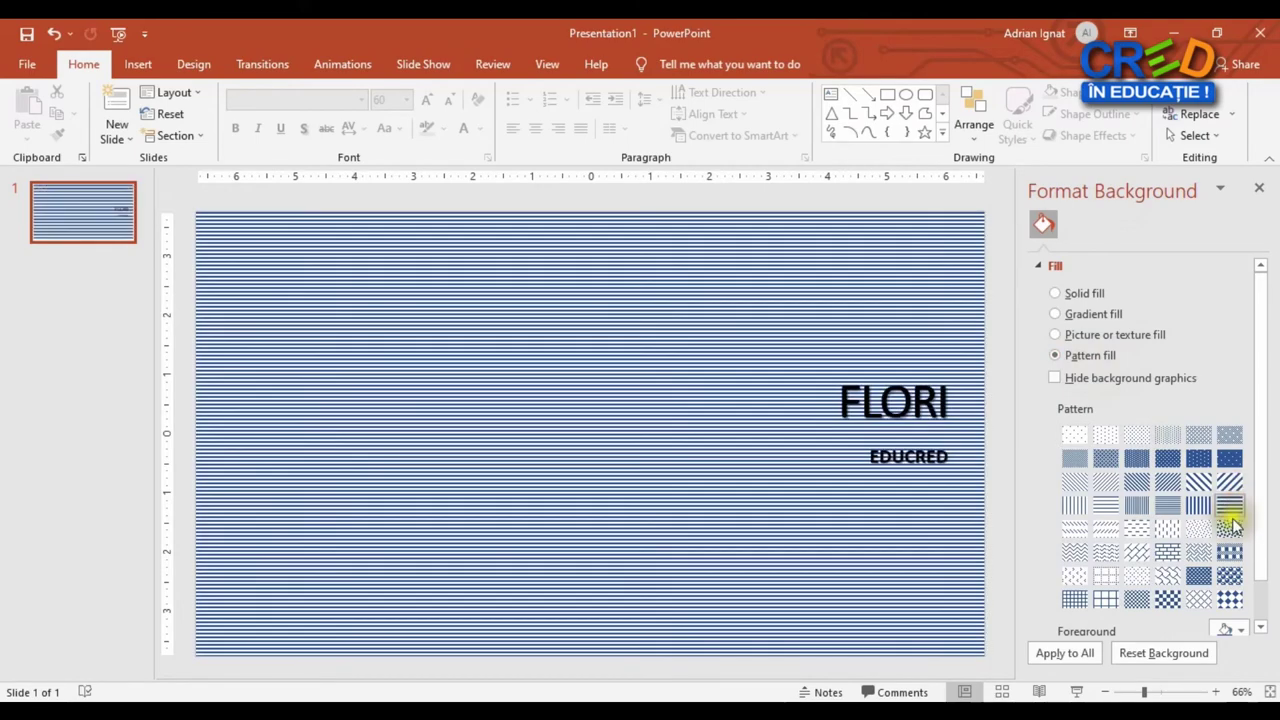
click(1231, 553)
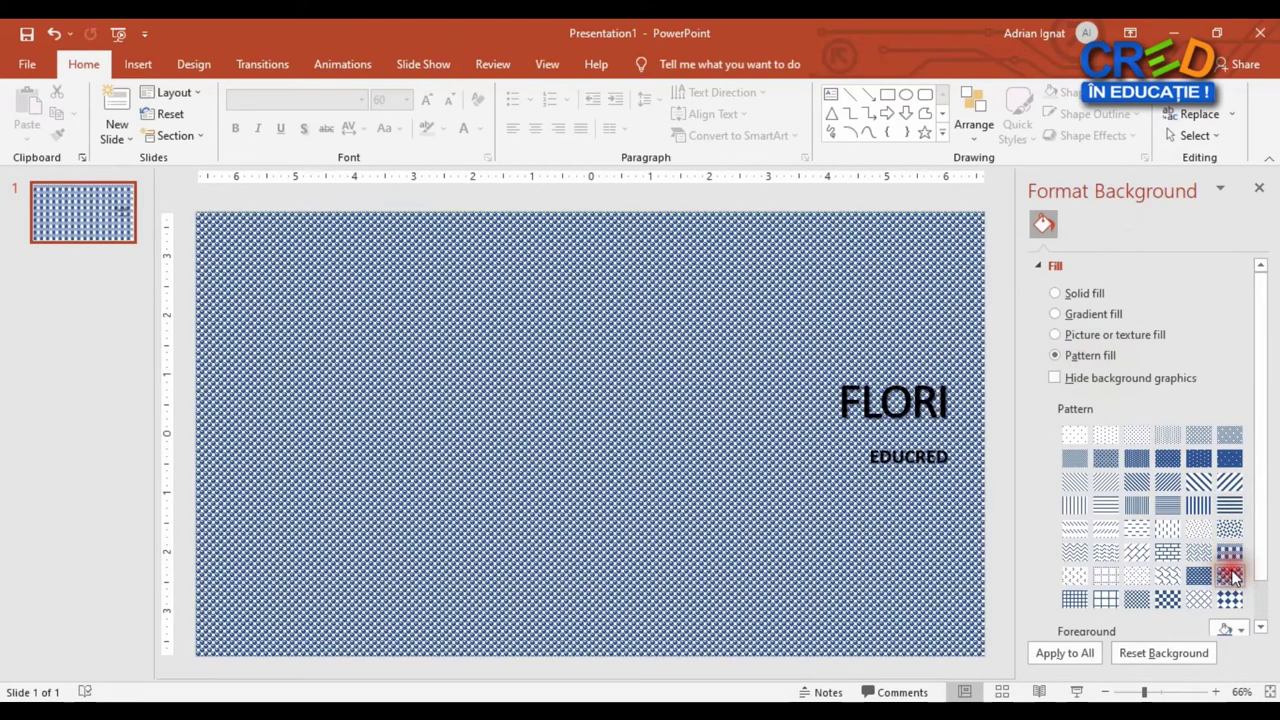
click(1231, 575)
click(1230, 598)
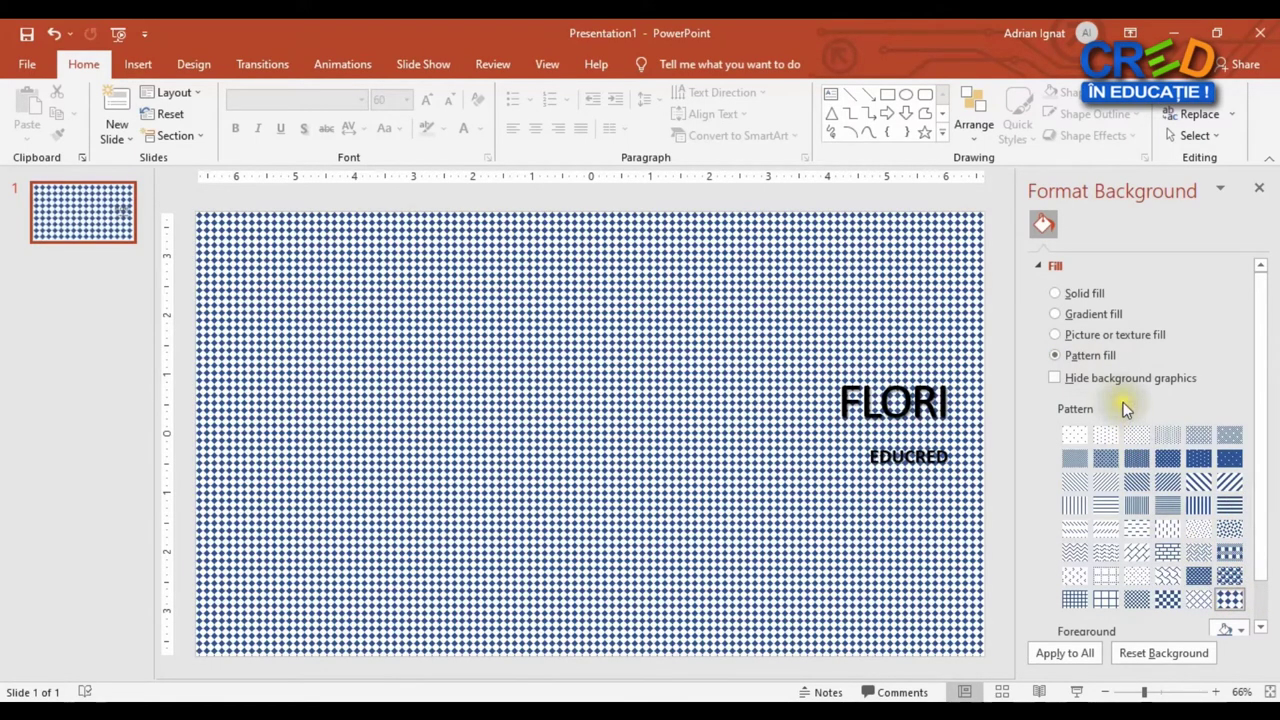
click(1074, 434)
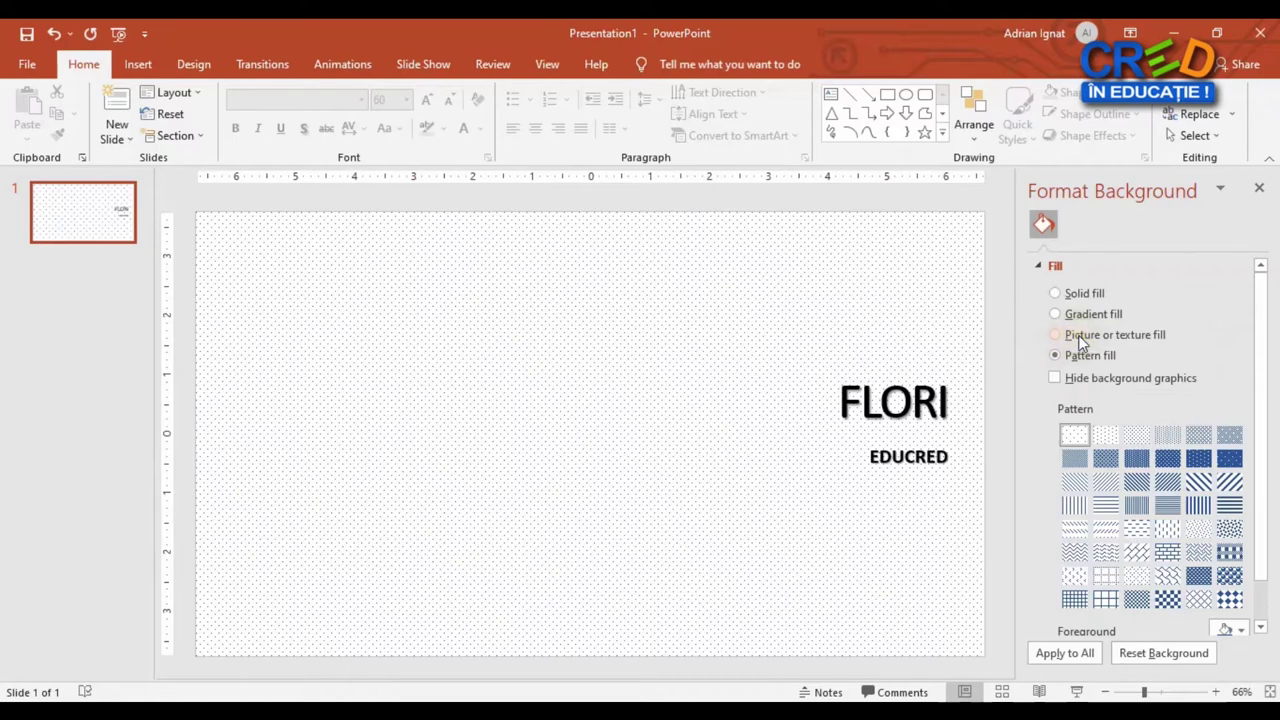
click(1080, 343)
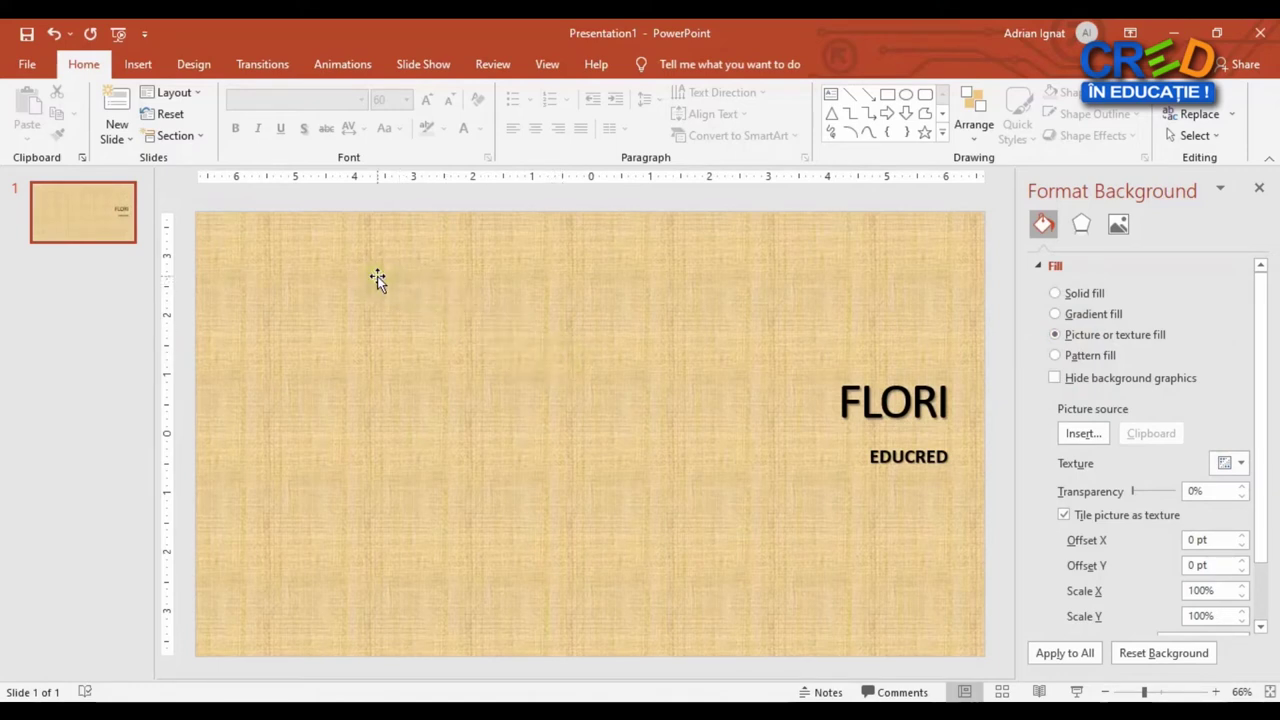
click(1086, 436)
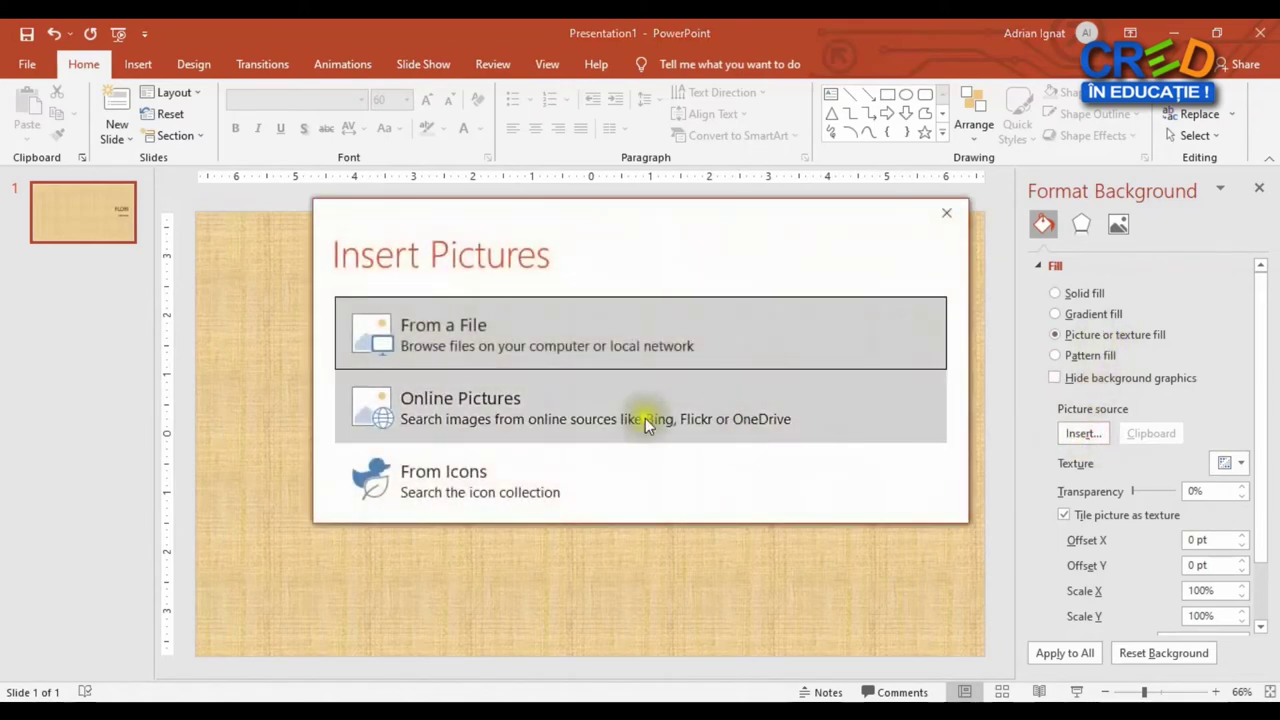
Step: From the Insert Pictures dialog, choose the Bing Online Pictures search
click(653, 248)
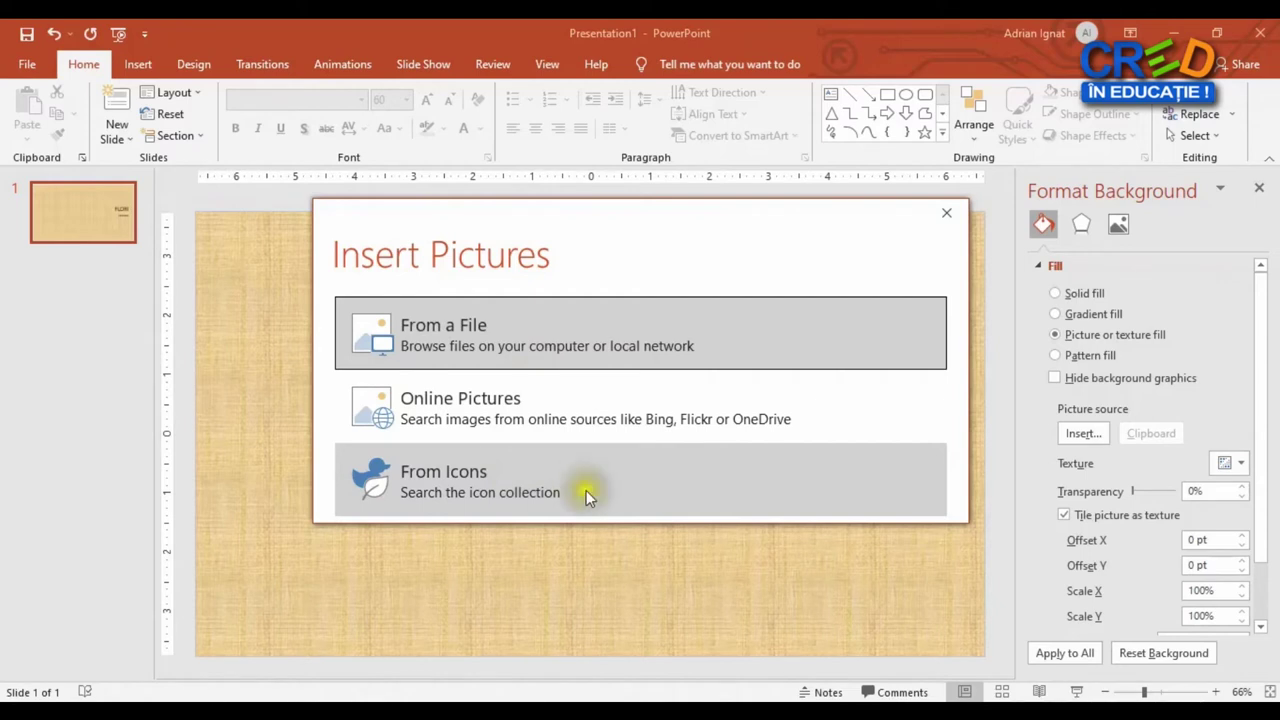
click(494, 410)
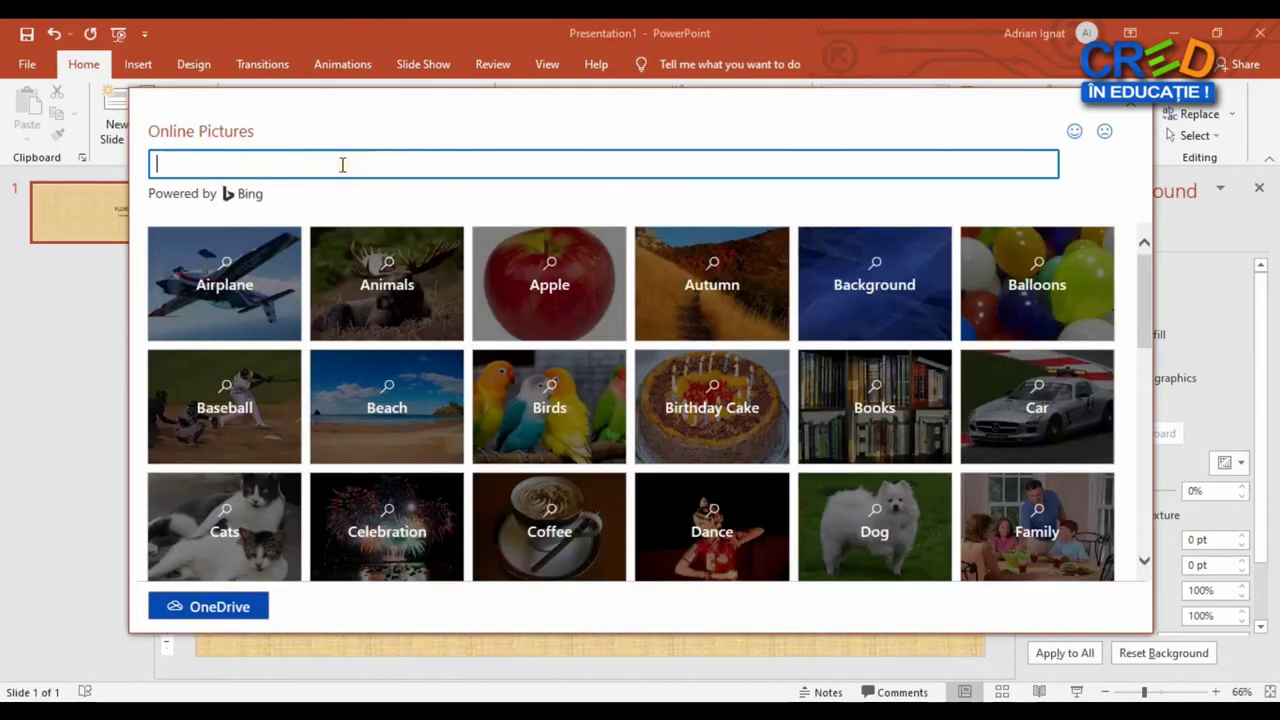
Step: Search online for ROSES and insert the close-up photo of many red roses
click(297, 165)
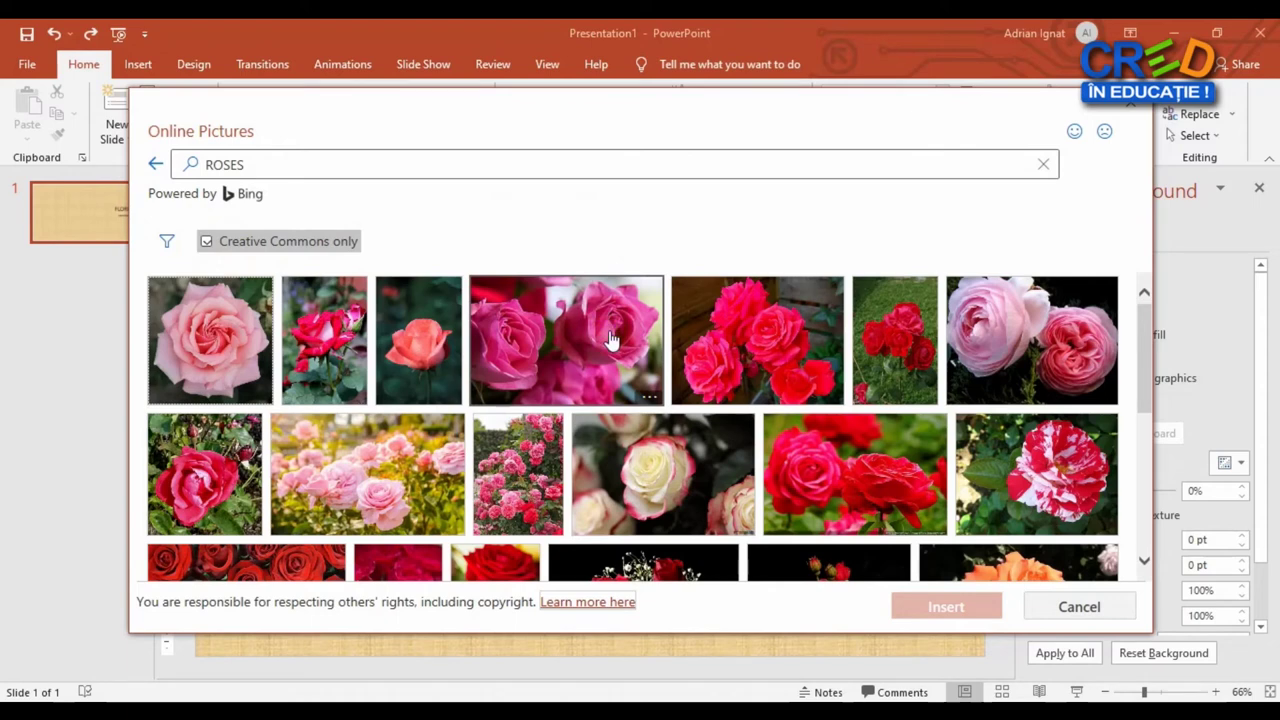
scroll(612, 340, down, 2)
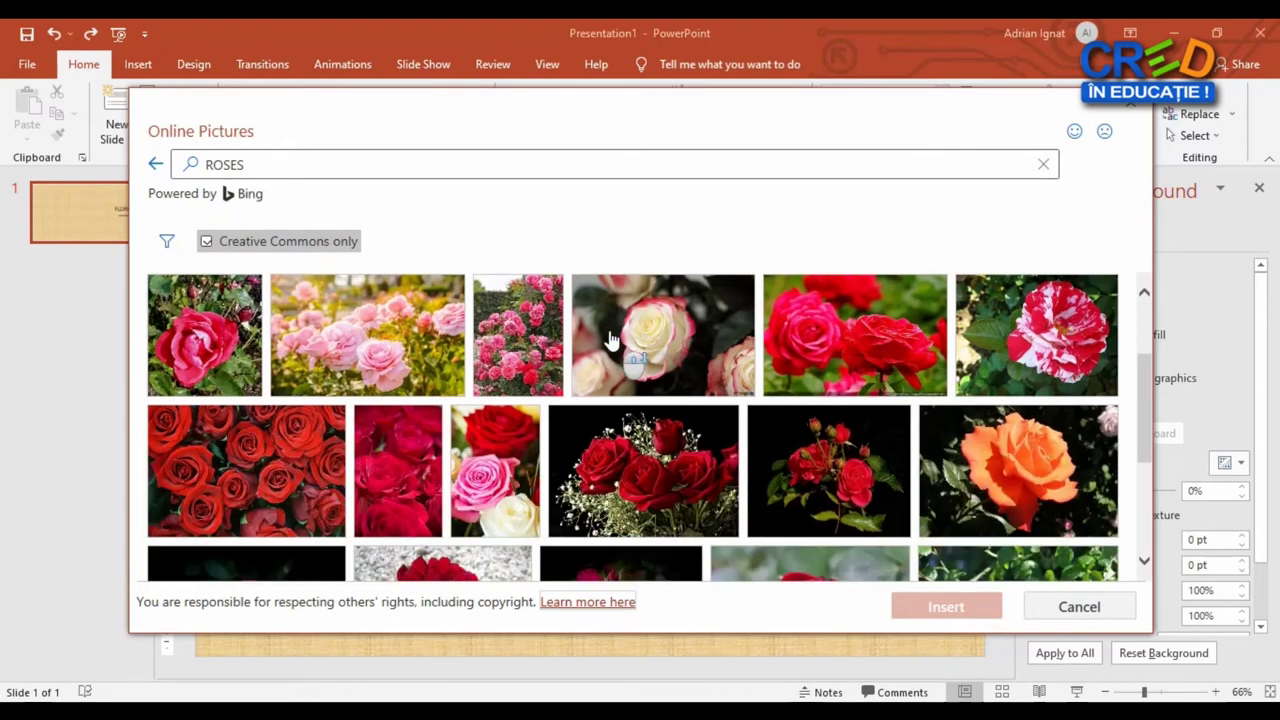
scroll(612, 340, down, 2)
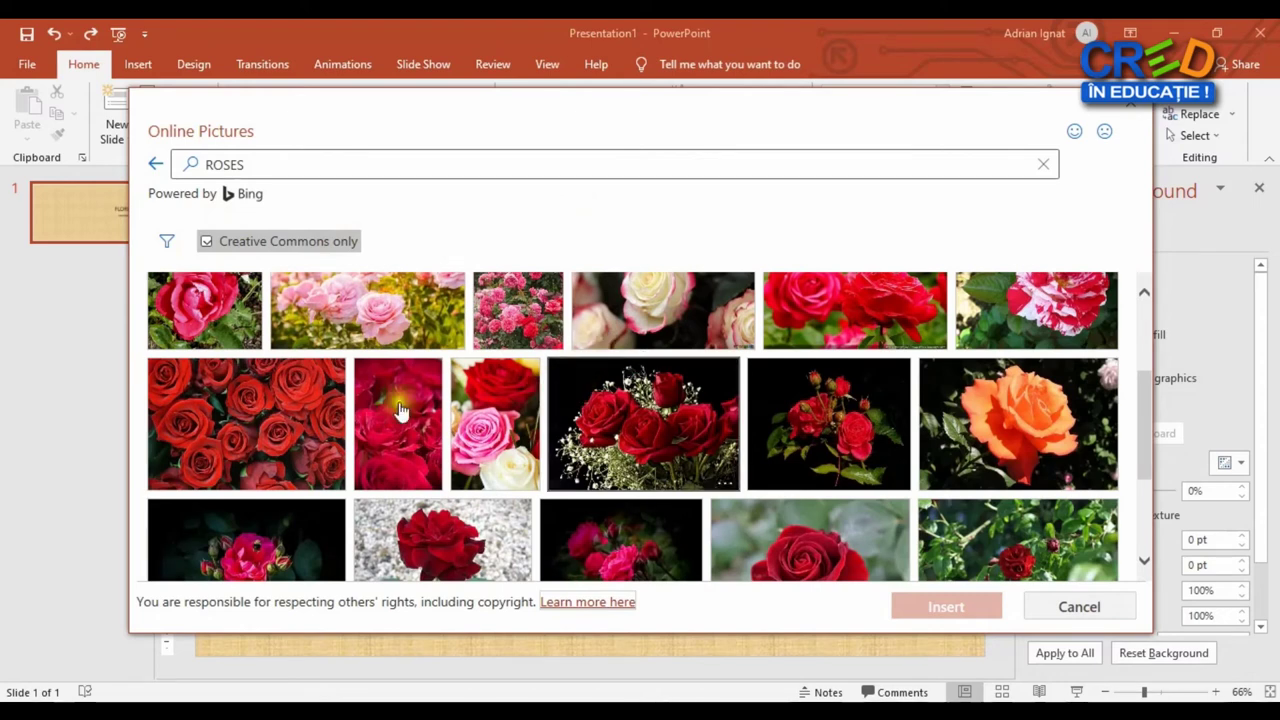
click(251, 424)
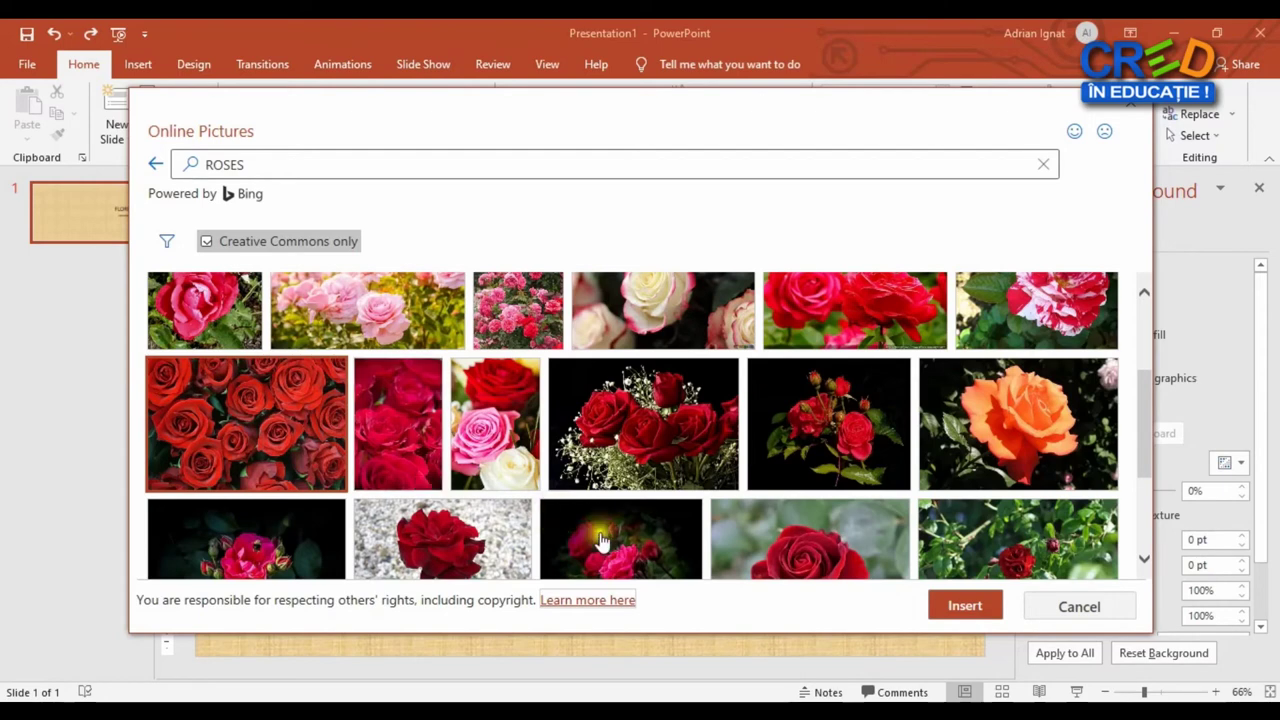
click(963, 618)
click(965, 610)
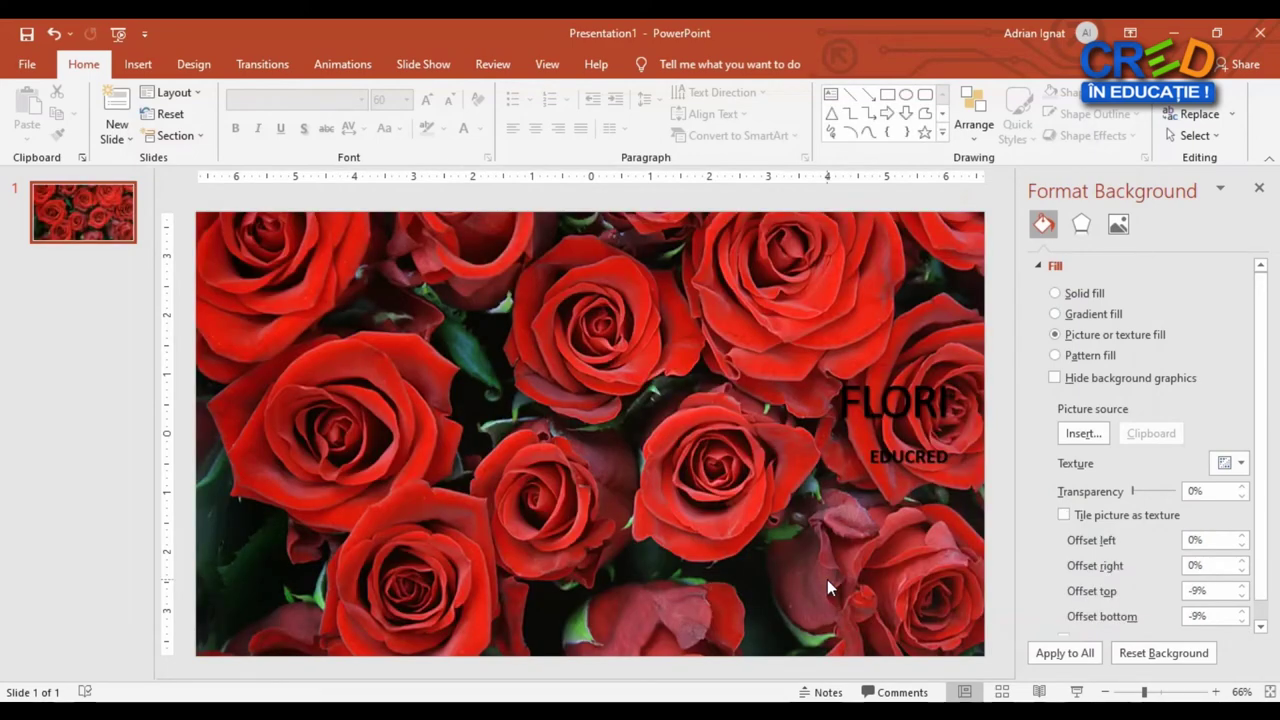
Step: Let the red roses photo fill the slide background, then select the FLORI title text
click(868, 600)
drag(830, 399, 943, 408)
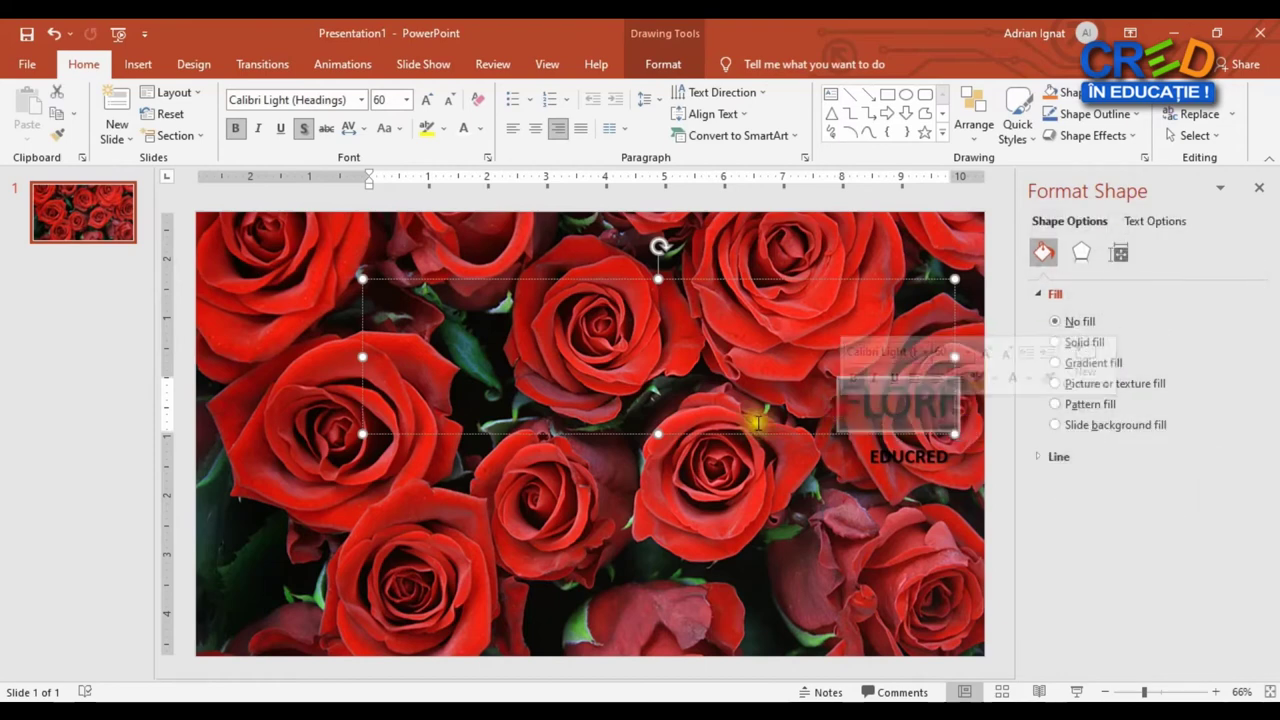
Step: Set the font colour of both the FLORI title and EDUCRED subtitle to white
click(463, 128)
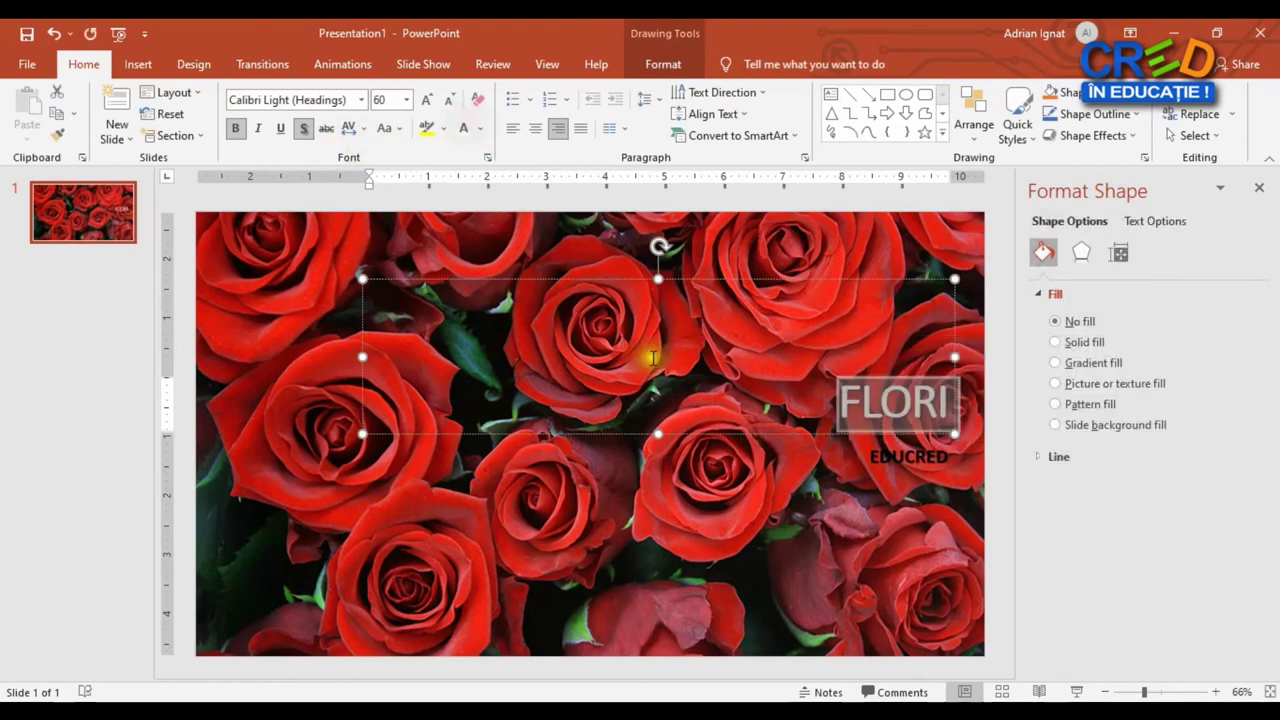
drag(868, 456, 950, 458)
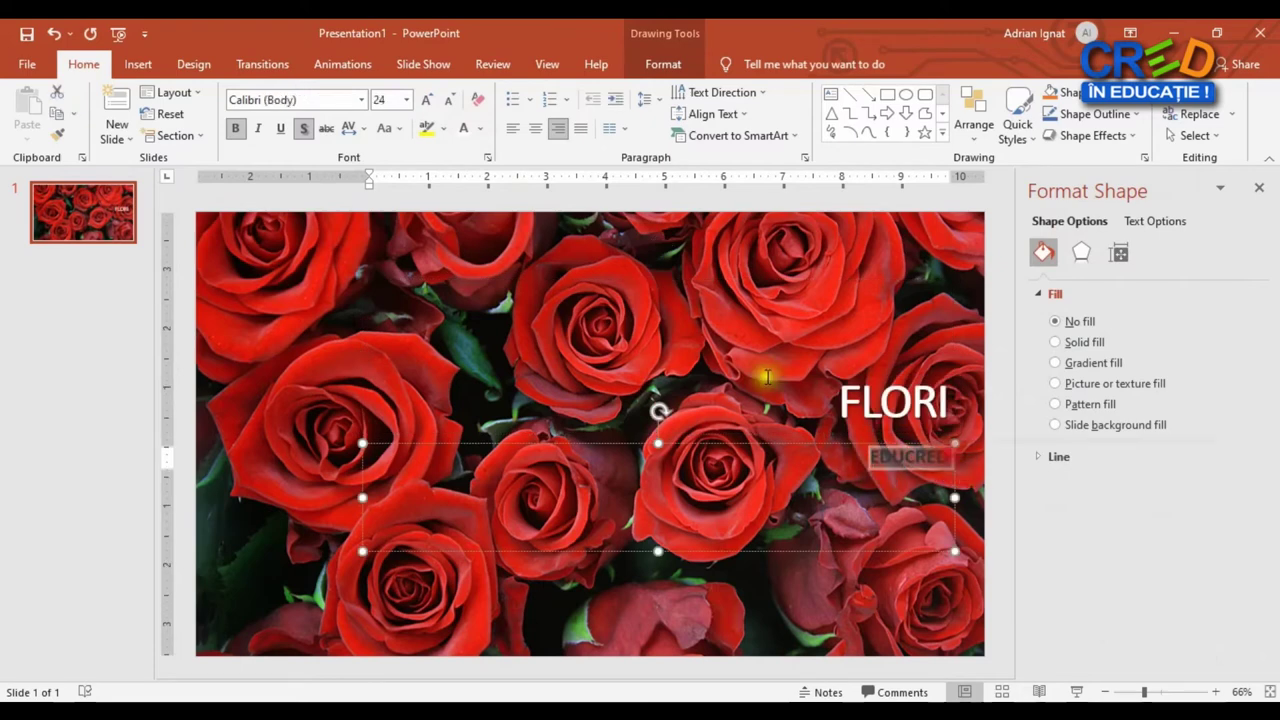
click(463, 128)
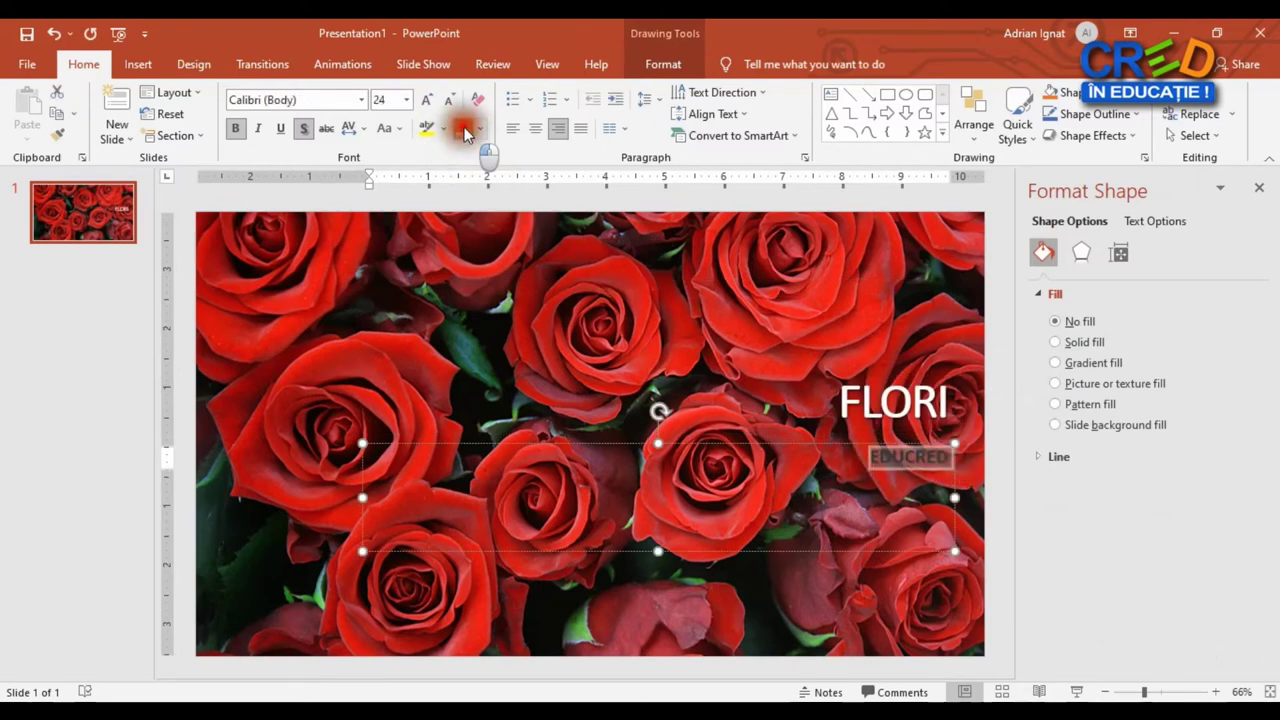
click(736, 362)
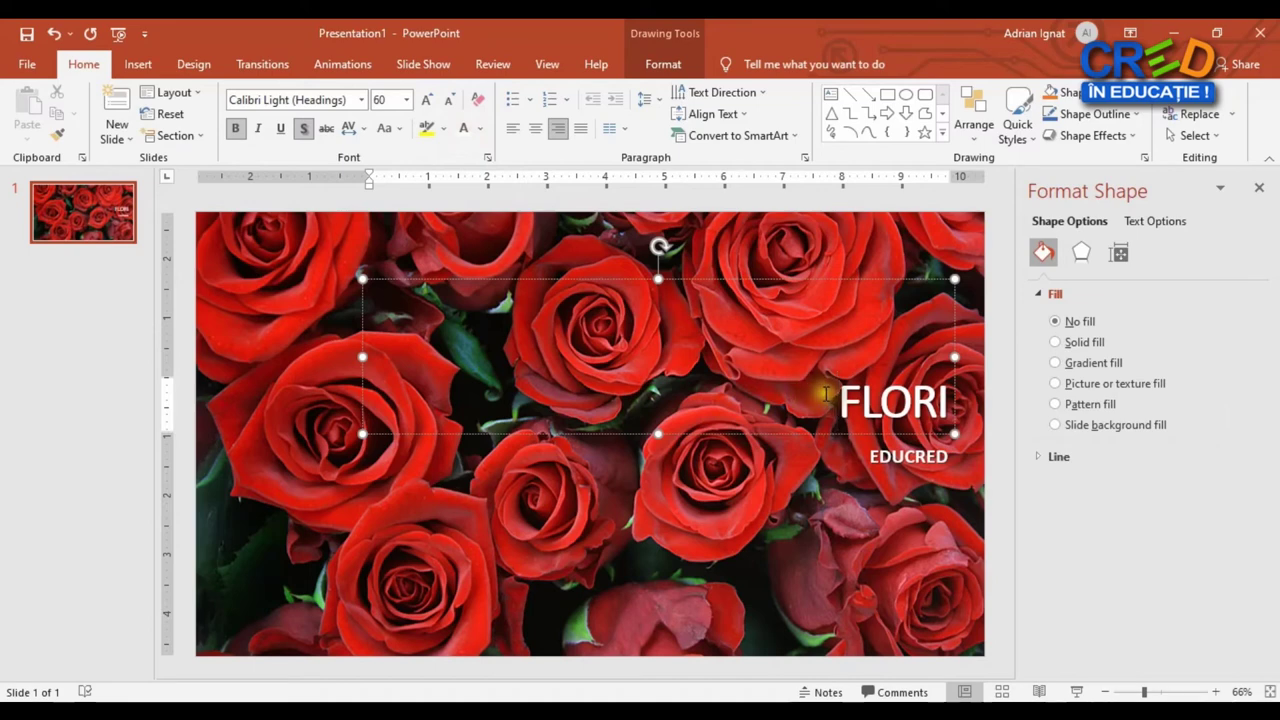
drag(838, 400, 950, 400)
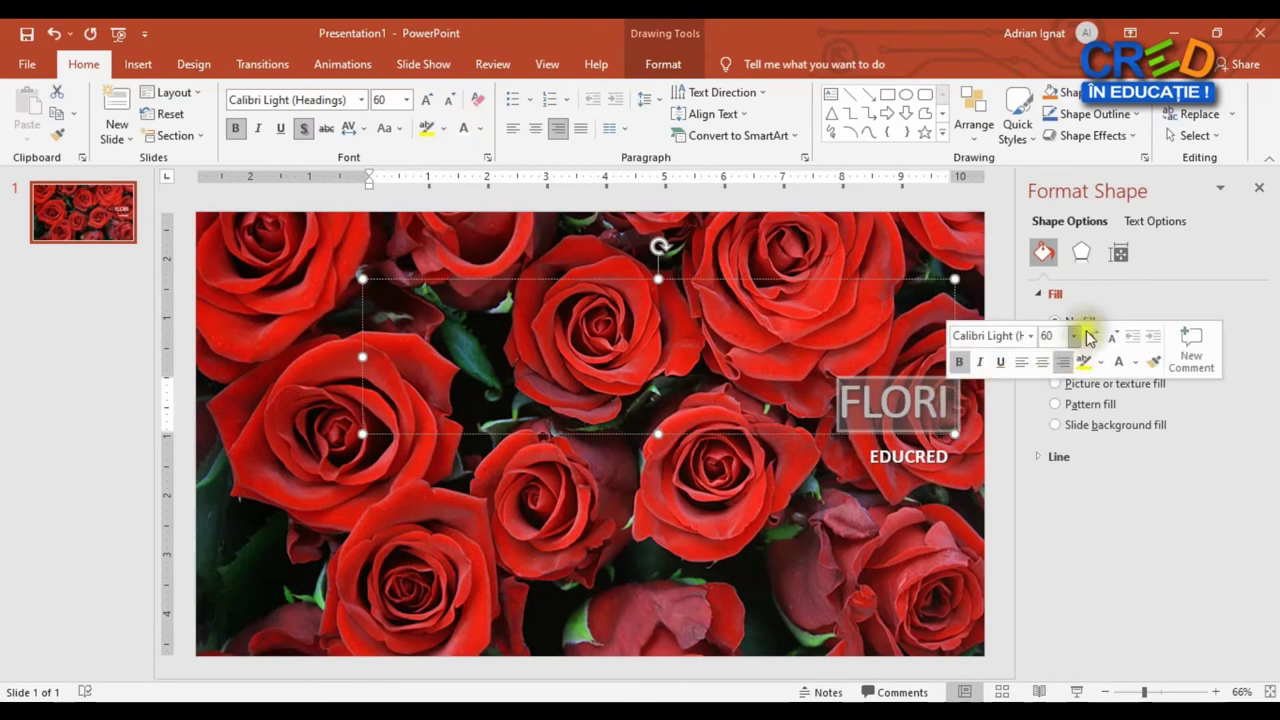
Step: Give the FLORI title's text shadow a colour from the Shadow colour palette
click(1085, 258)
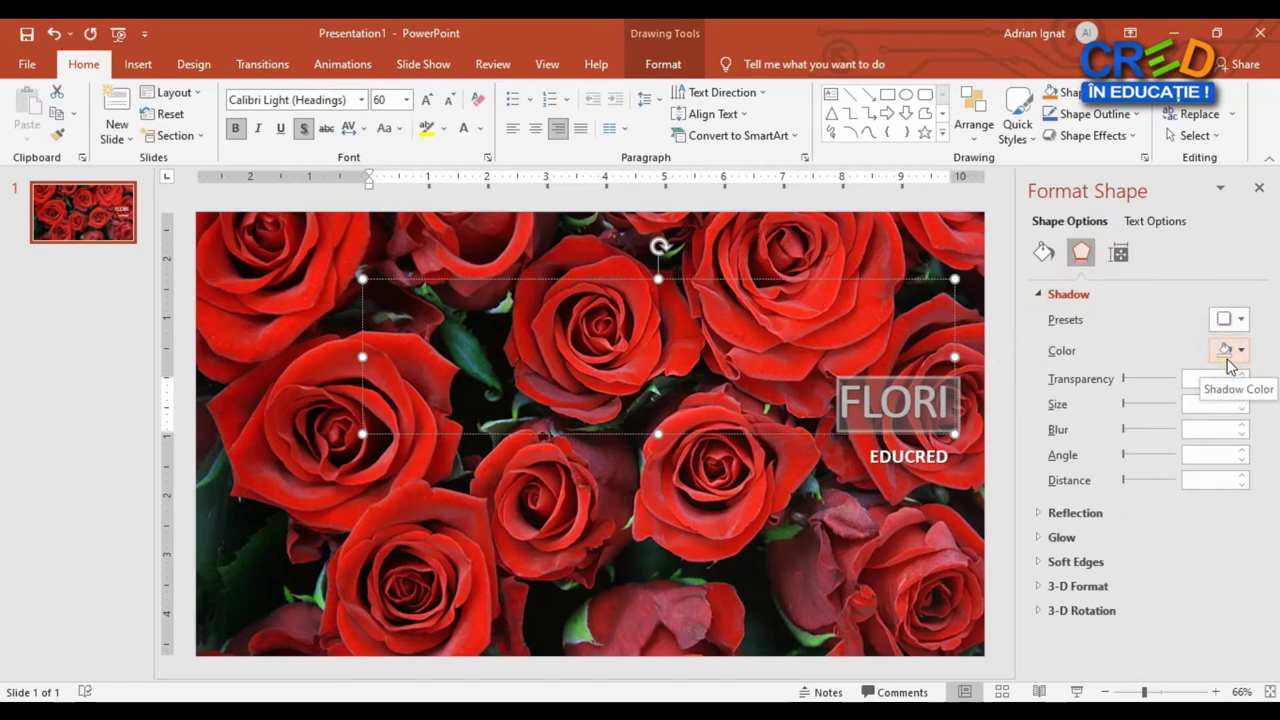
click(1229, 360)
click(1229, 358)
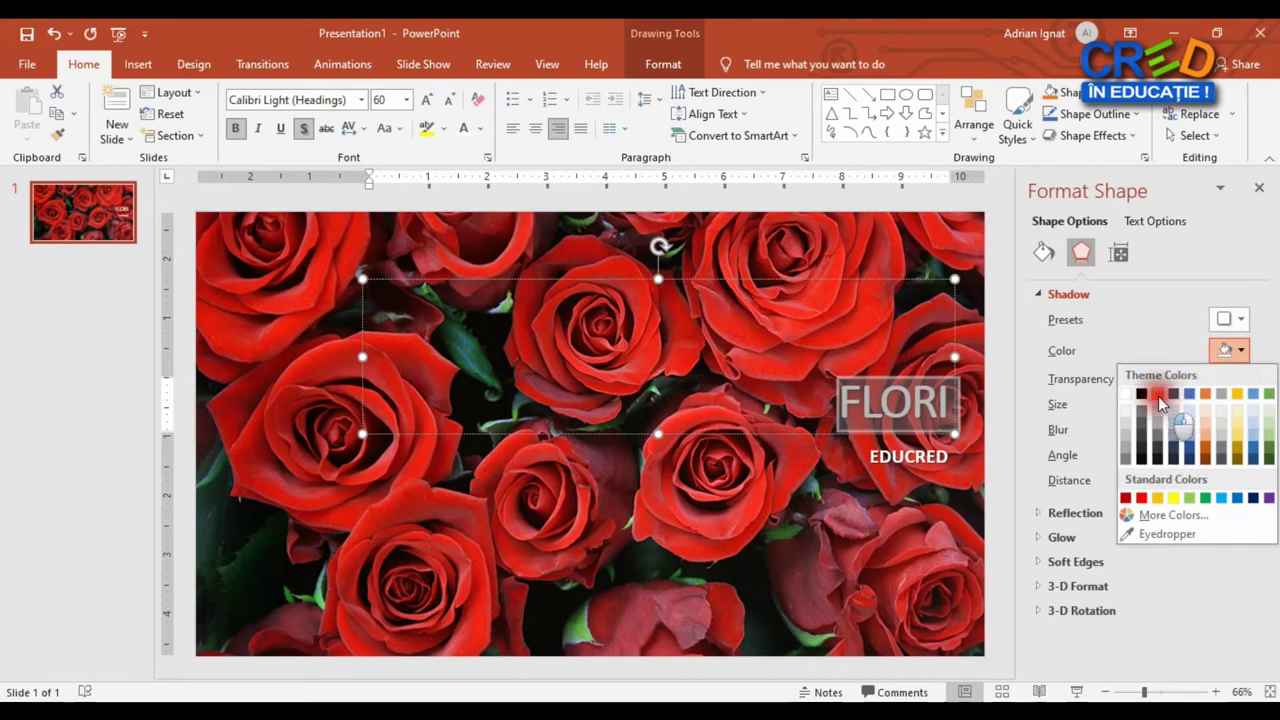
click(1158, 425)
Step: Apply a matching shadow colour to the EDUCRED text, then deselect the slide text
click(850, 515)
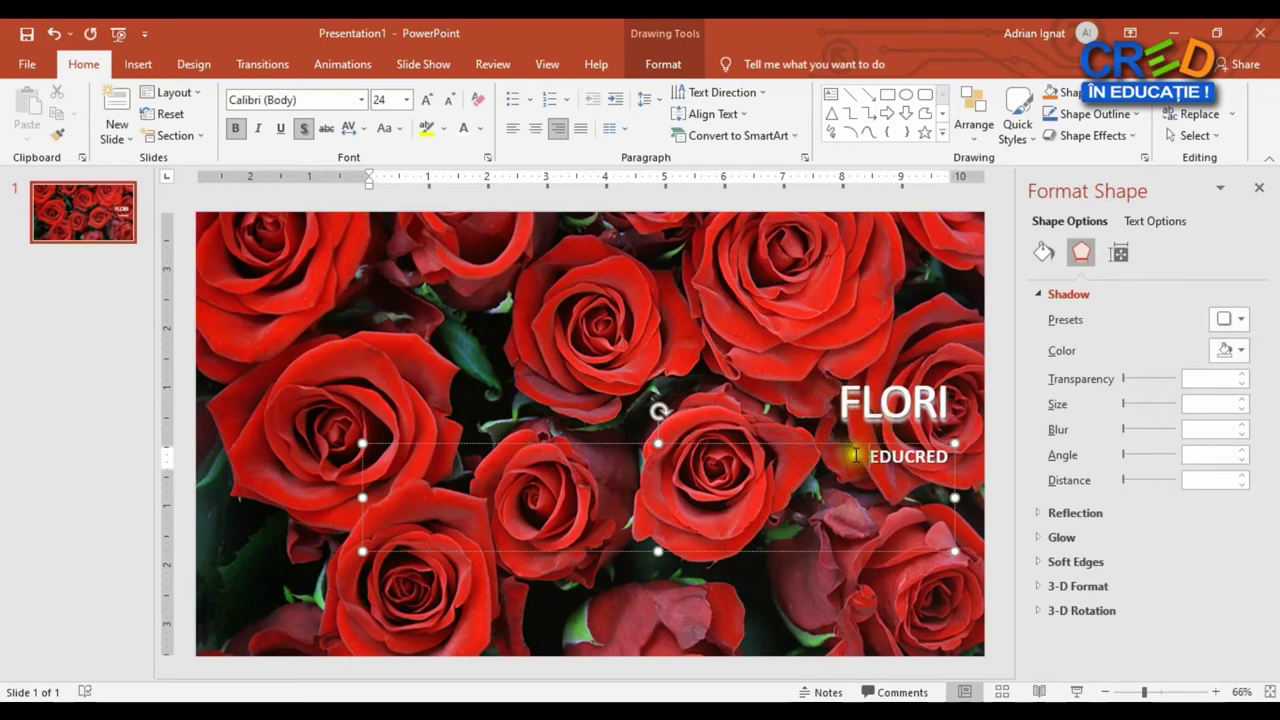
drag(866, 456, 952, 458)
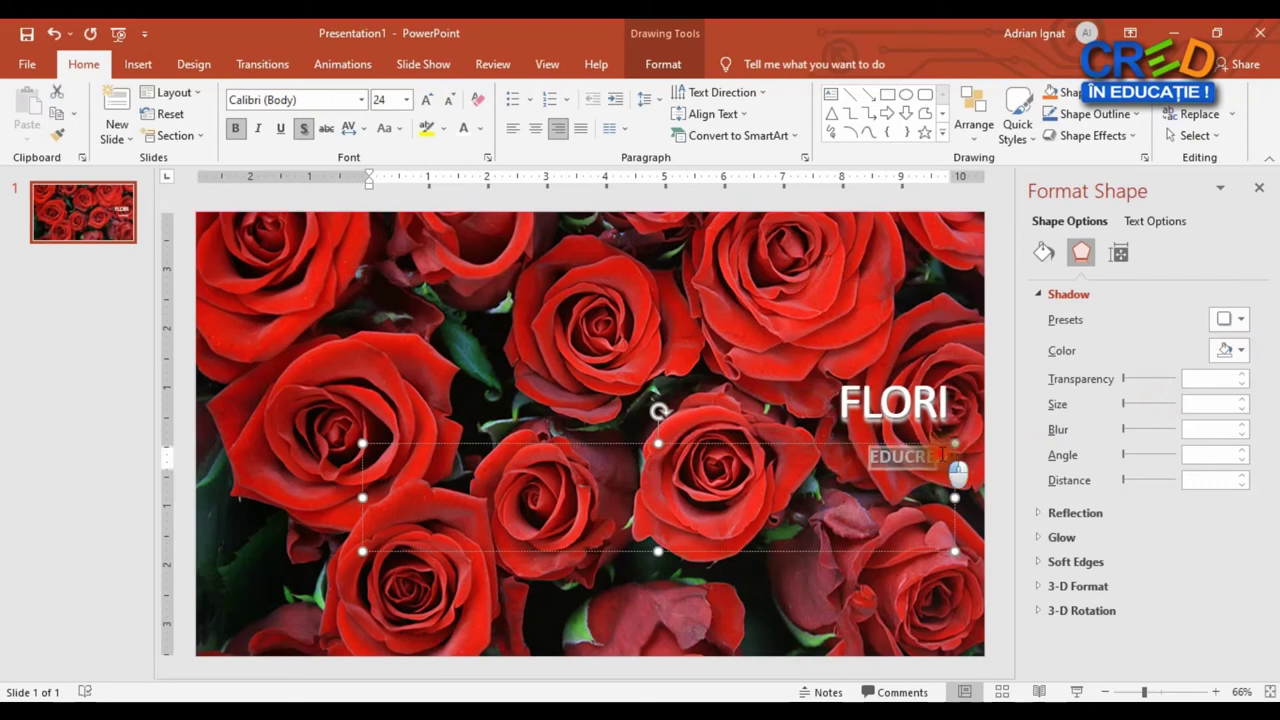
click(1225, 350)
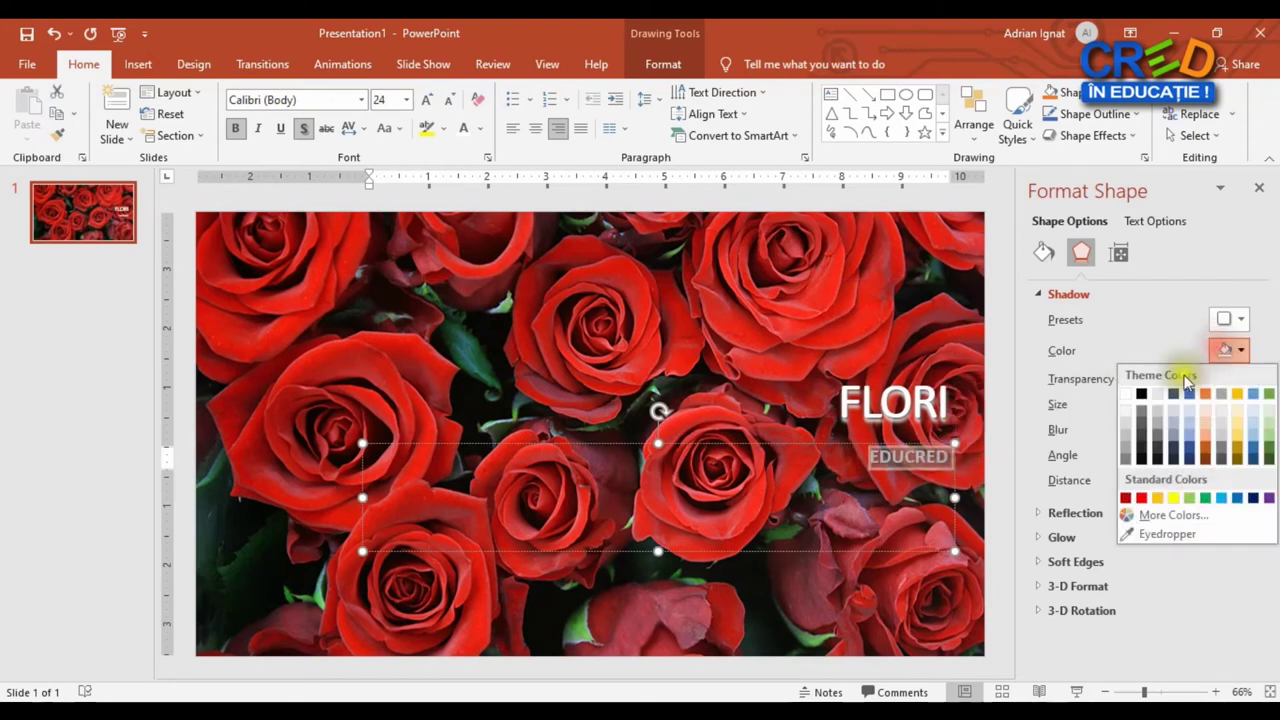
click(1153, 398)
click(762, 378)
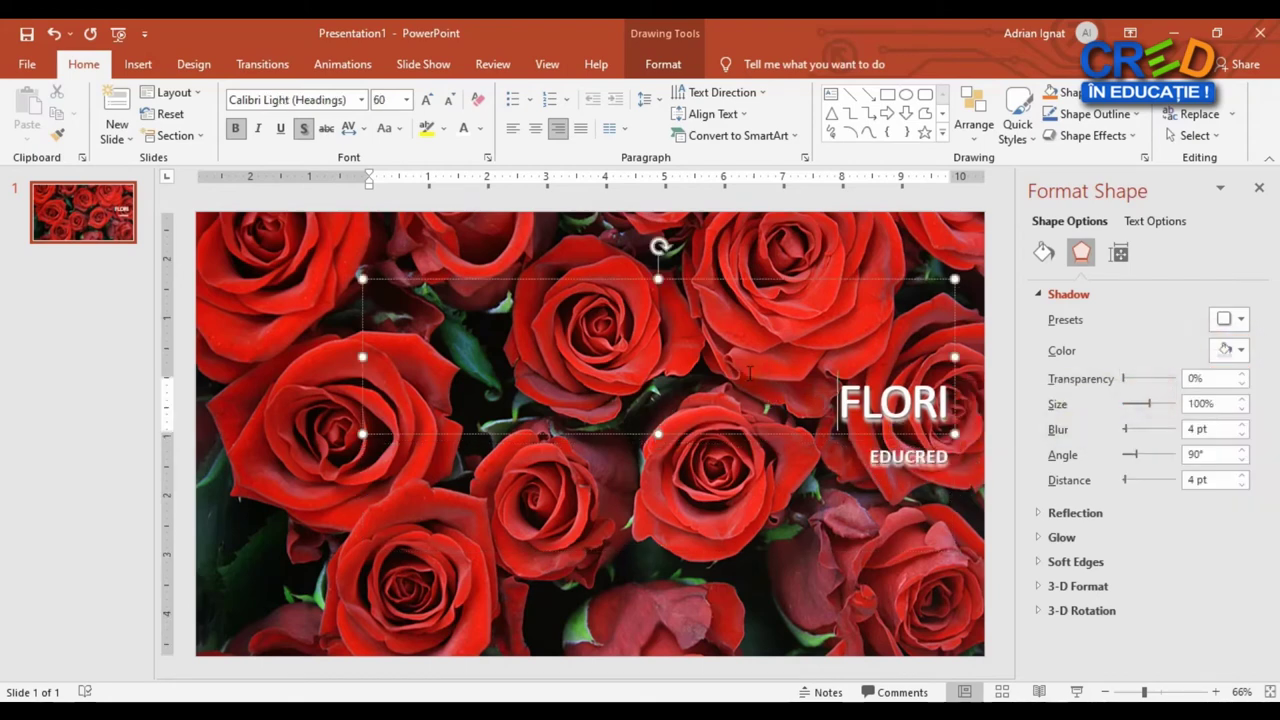
click(300, 506)
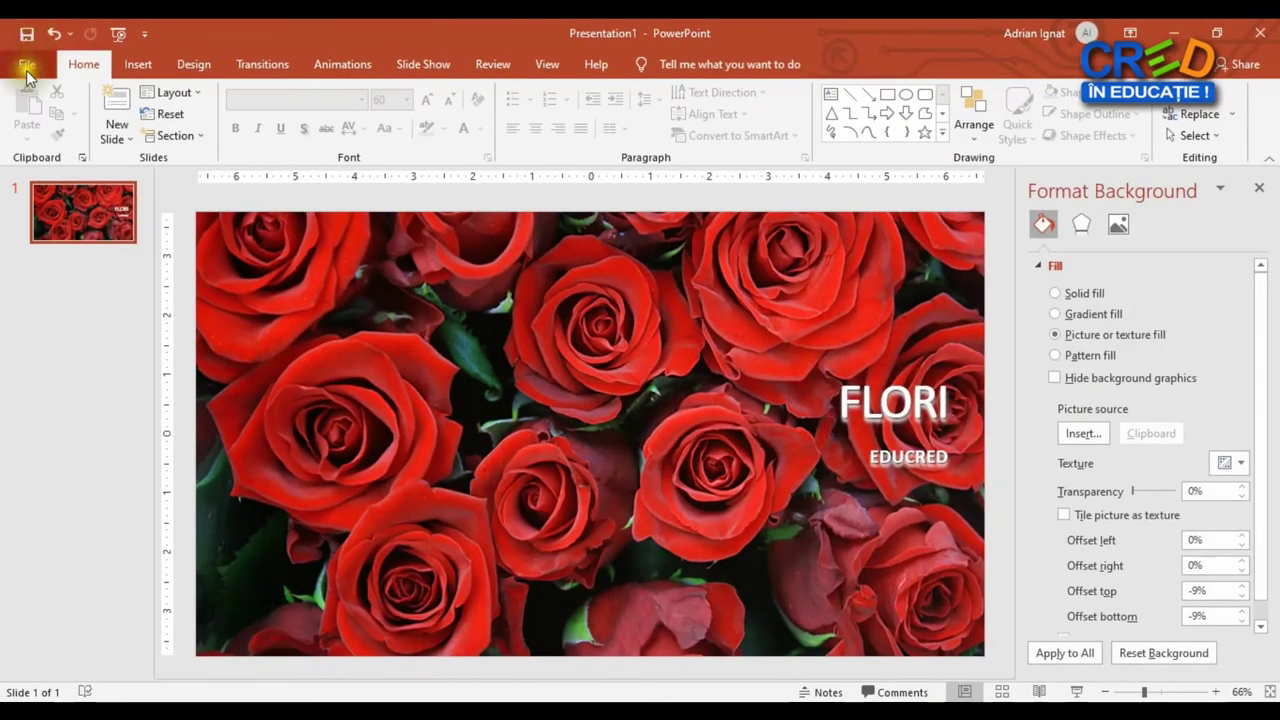
click(27, 68)
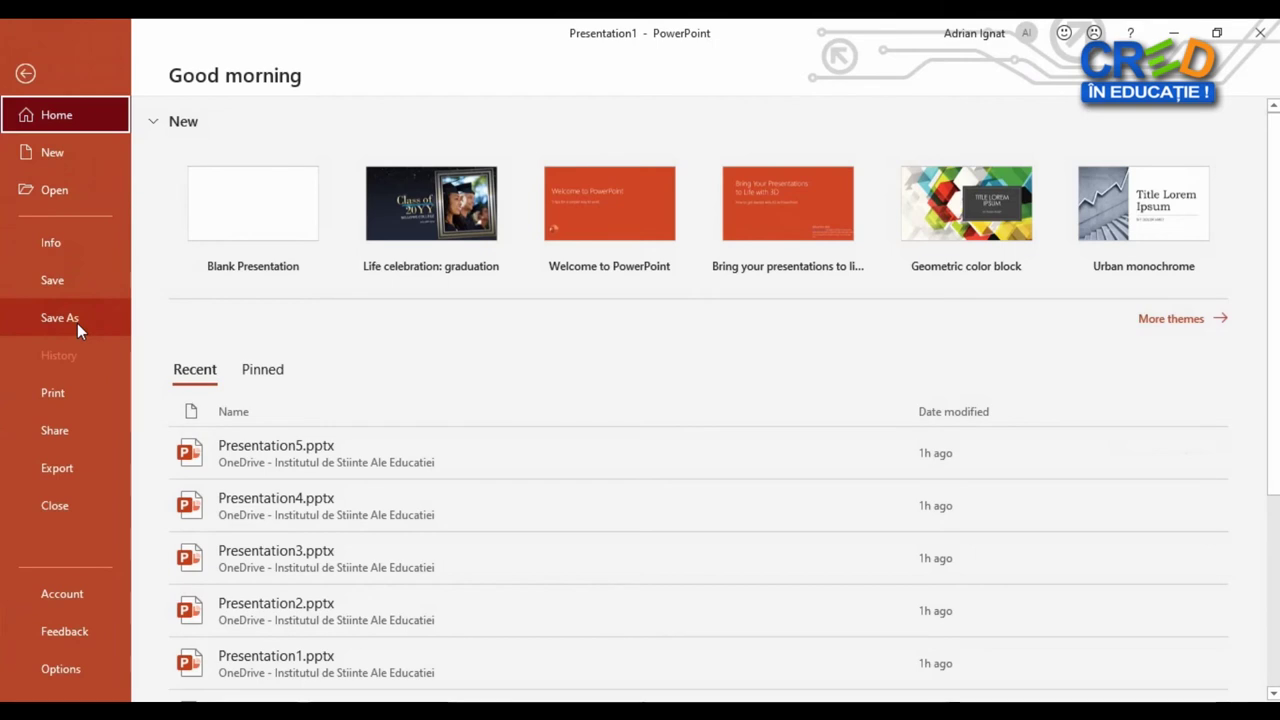
click(26, 76)
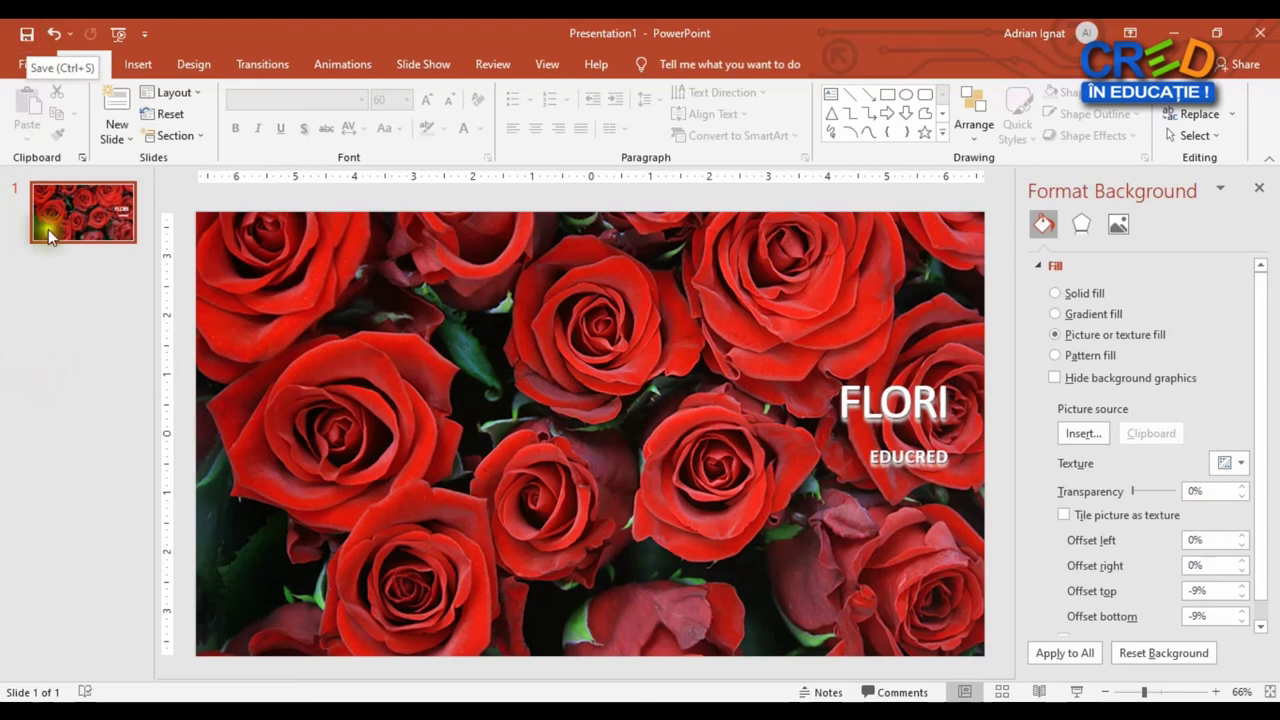
click(74, 452)
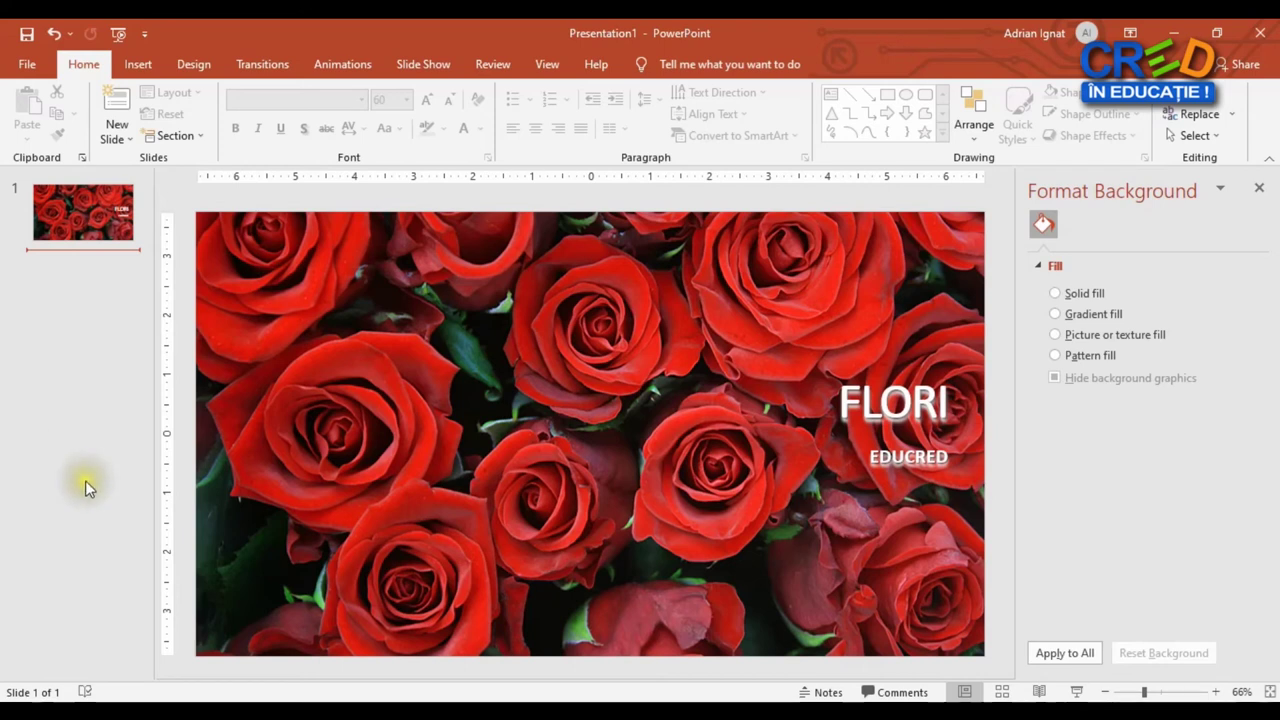
key(ctrl+s)
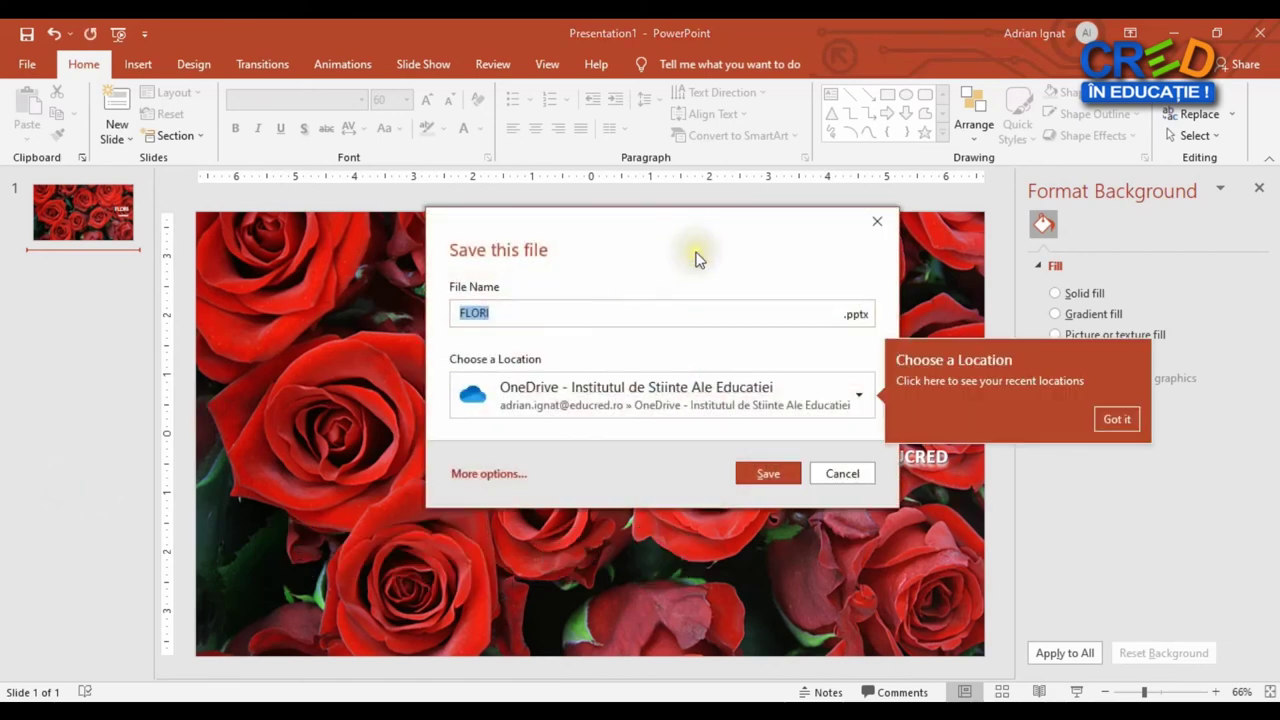
Step: Dismiss the save tip and choose This PC under More locations for saving FLORI
click(690, 252)
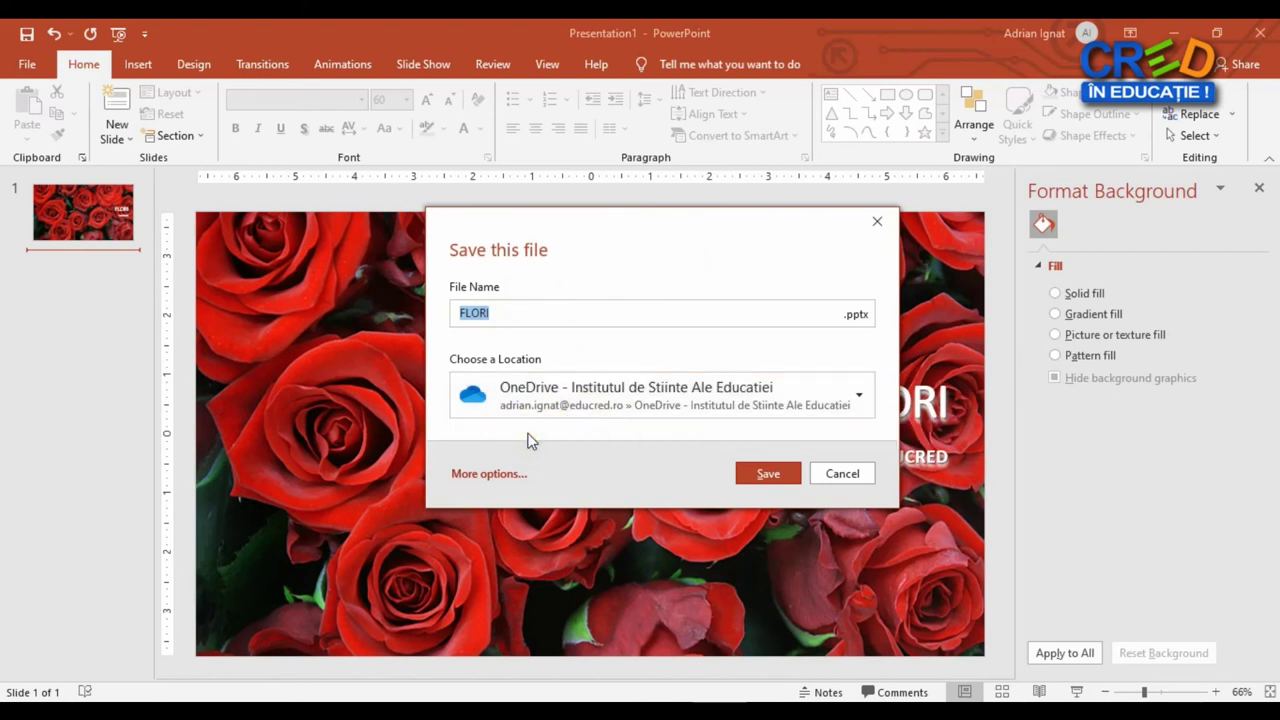
click(579, 400)
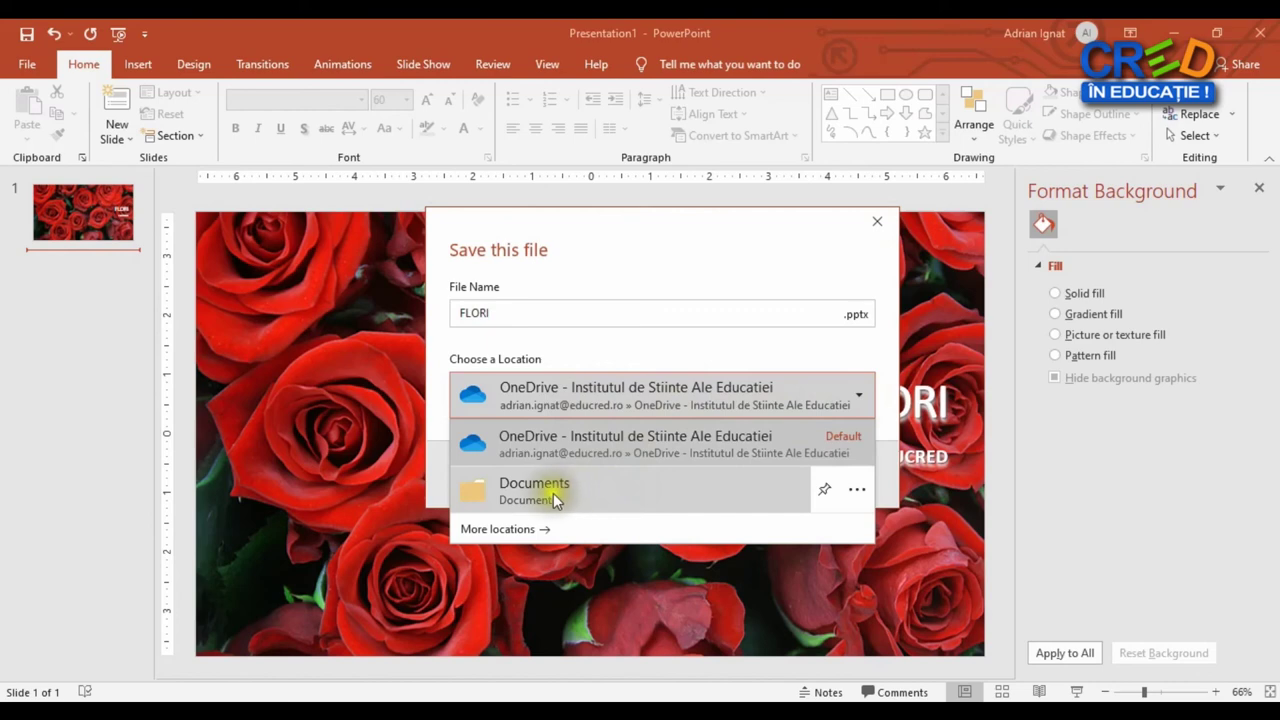
click(515, 536)
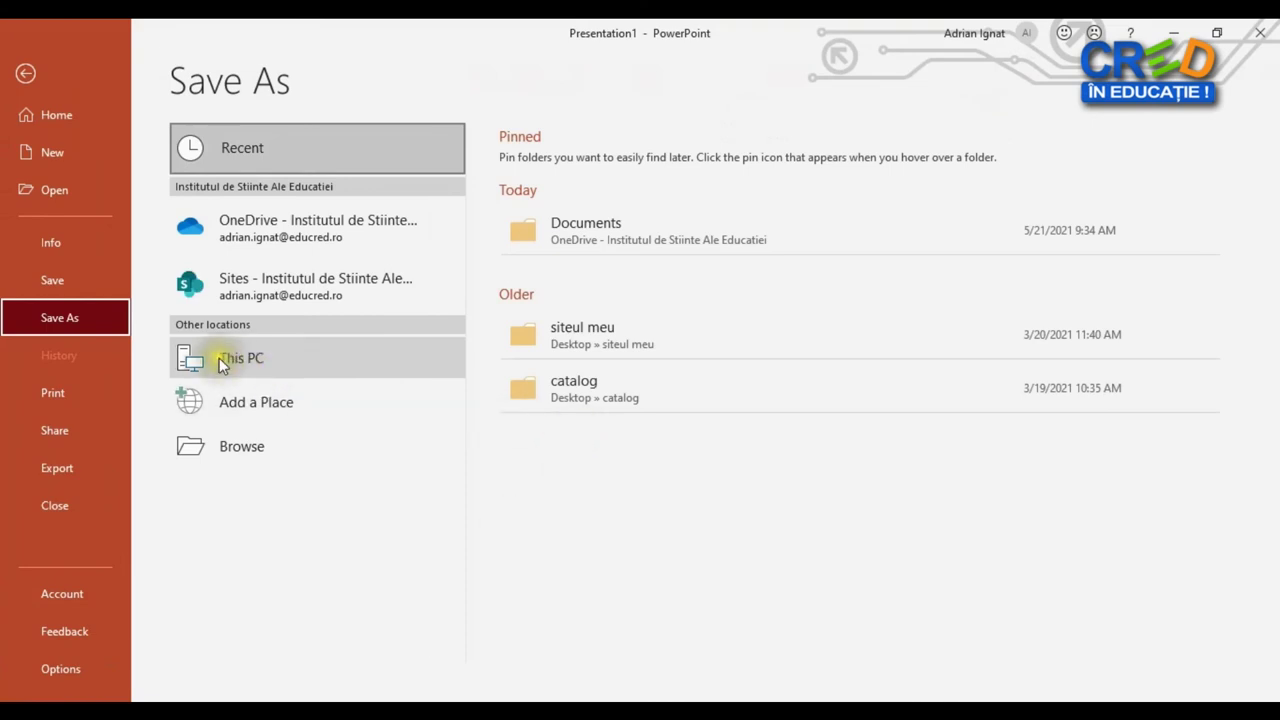
click(260, 361)
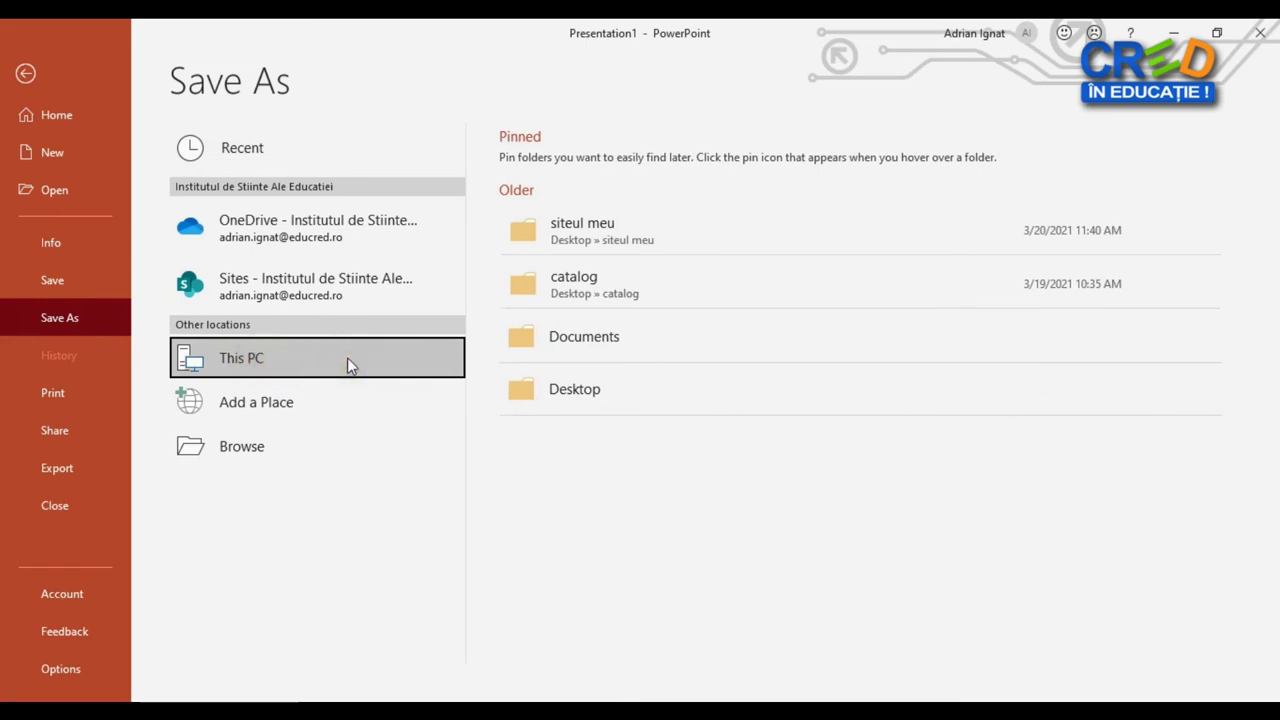
Step: Save the presentation as FLORI.pptx in the Desktop's powerpoint folder
click(580, 391)
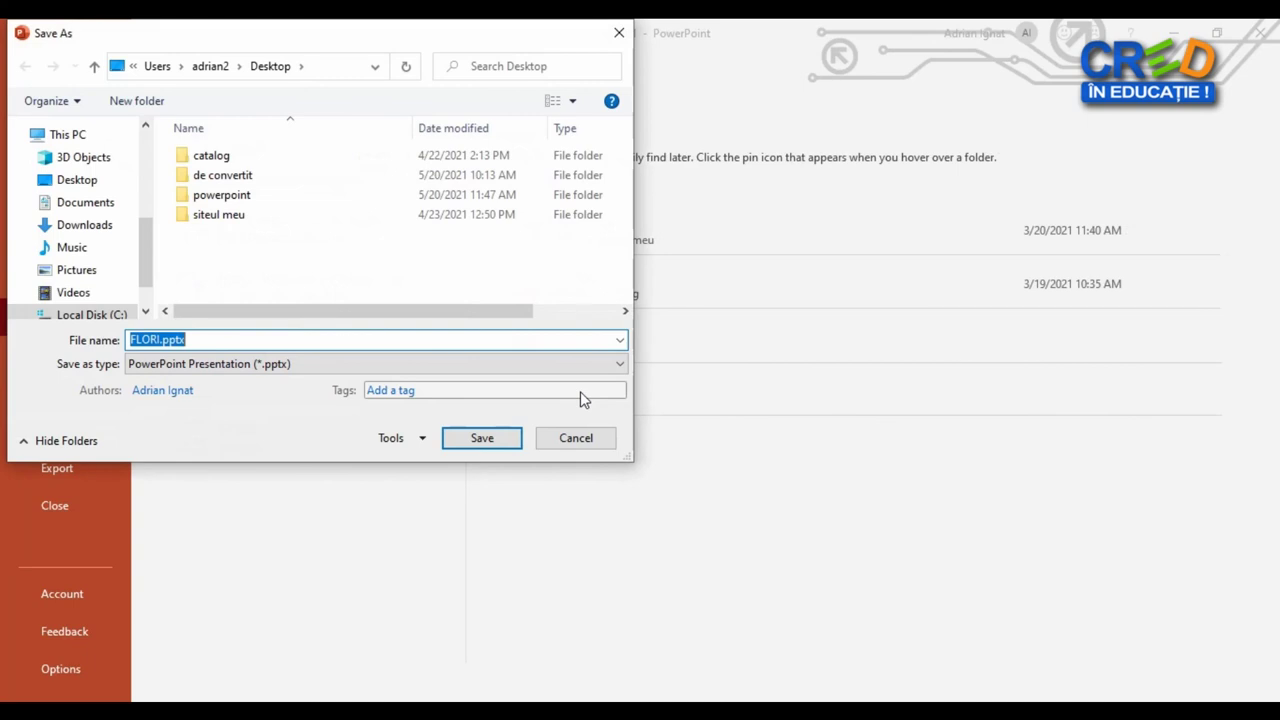
click(248, 198)
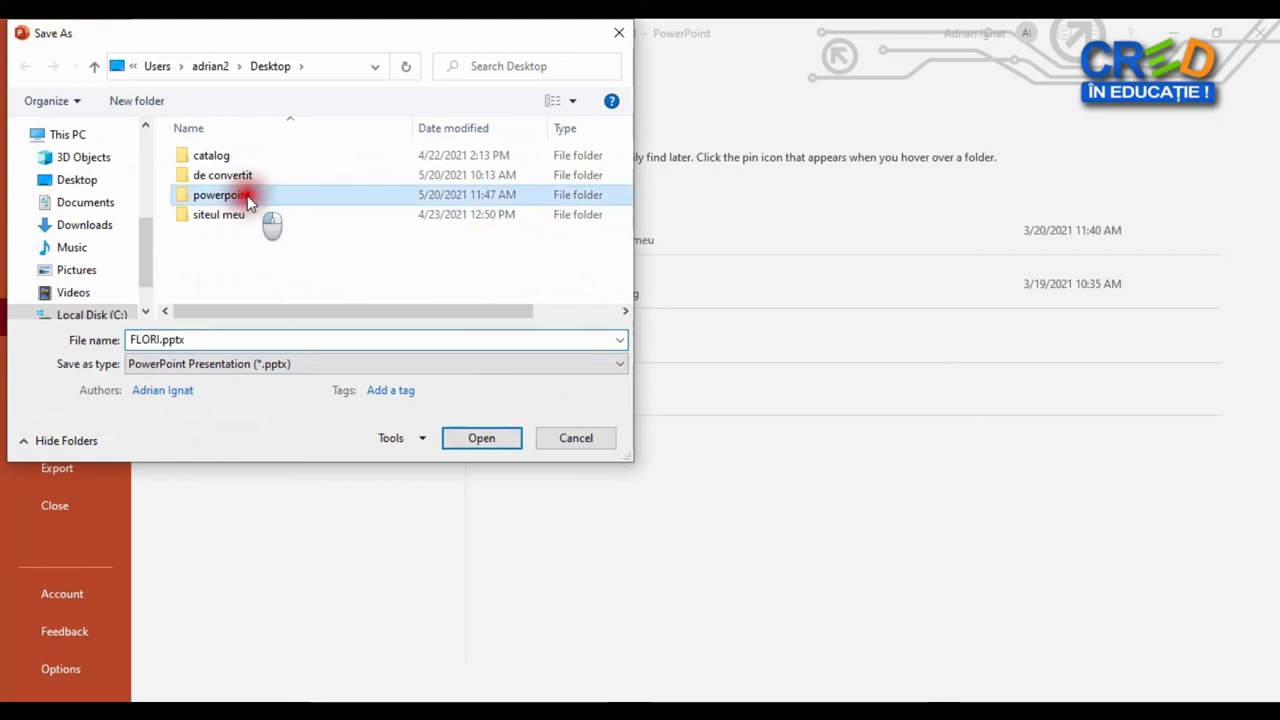
double_click(248, 197)
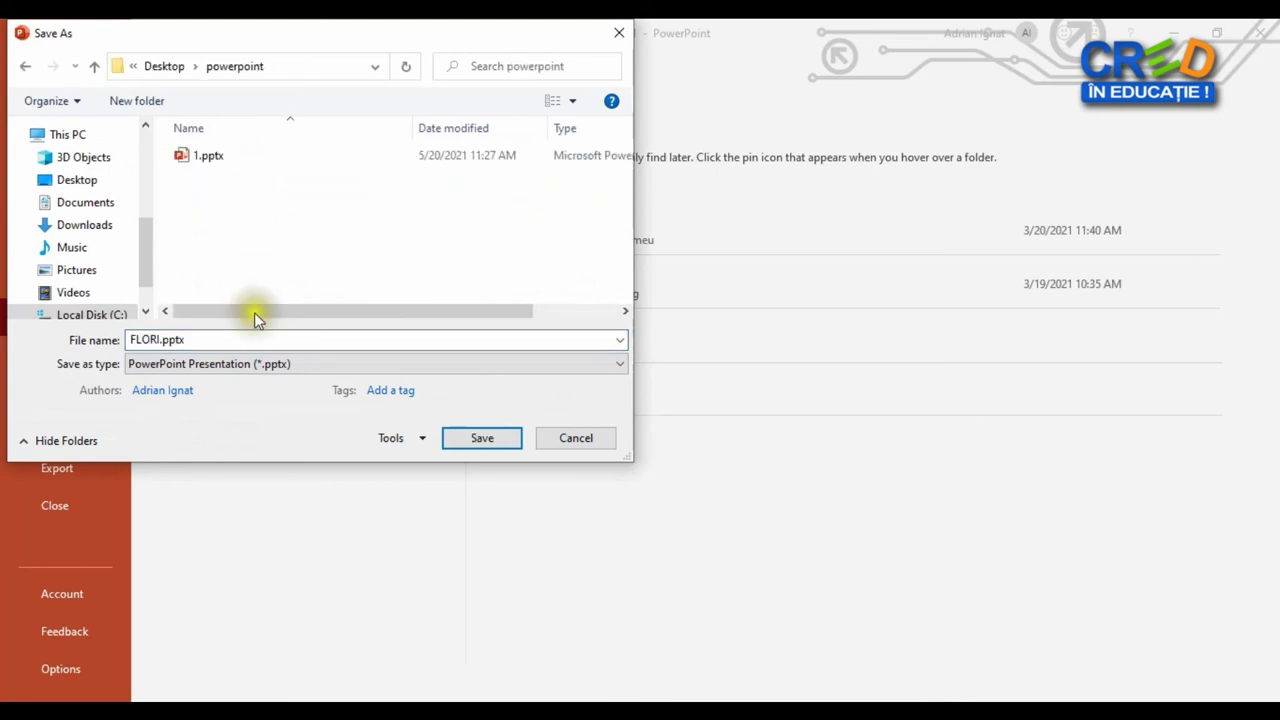
click(160, 339)
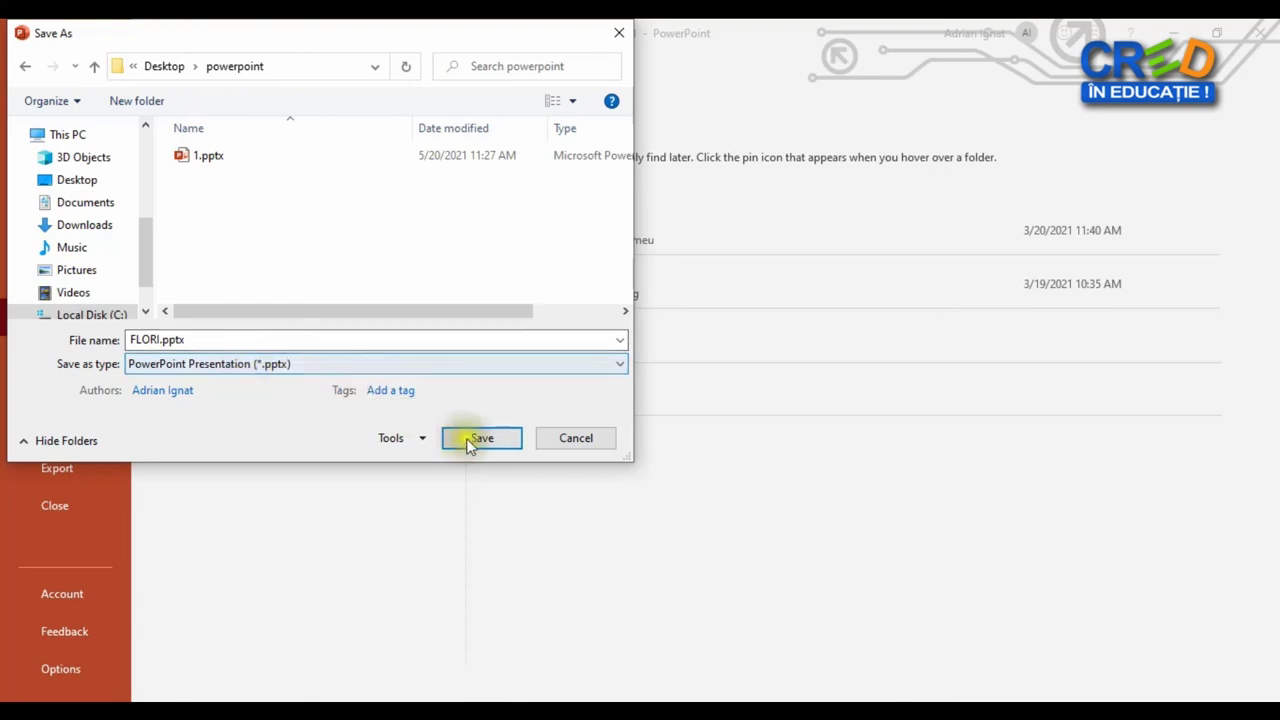
click(500, 440)
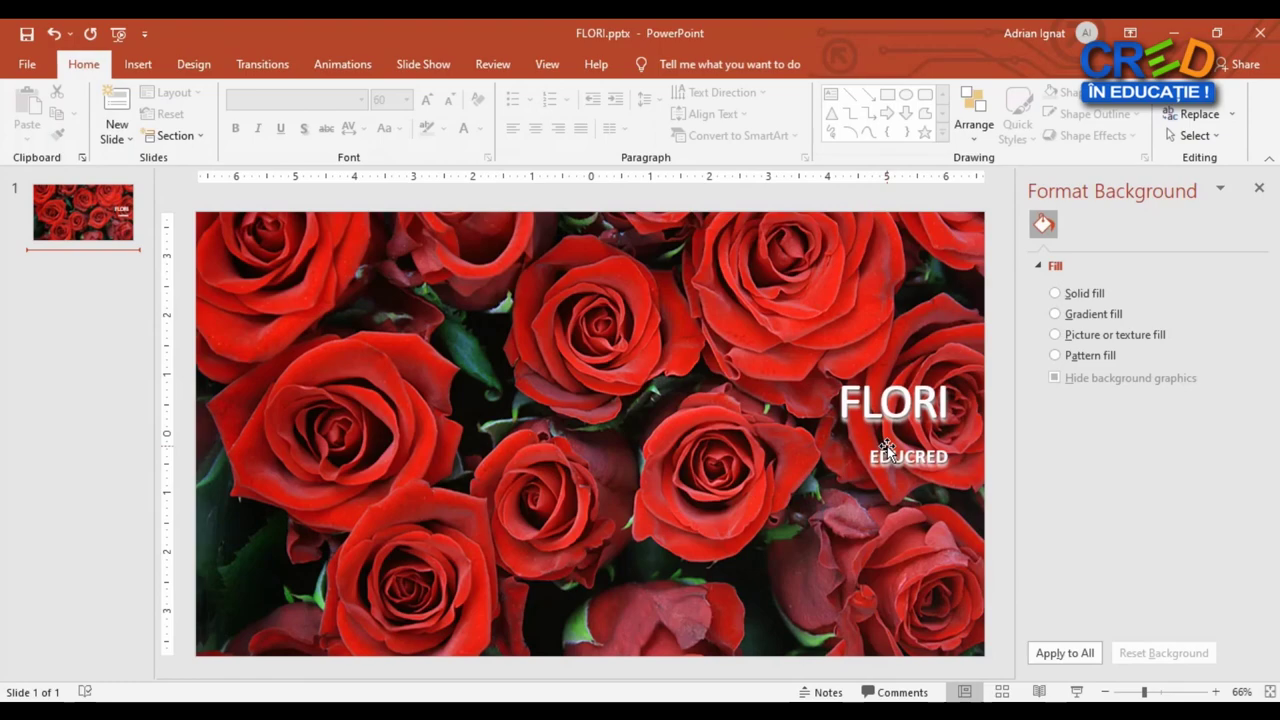
key(alt+F4)
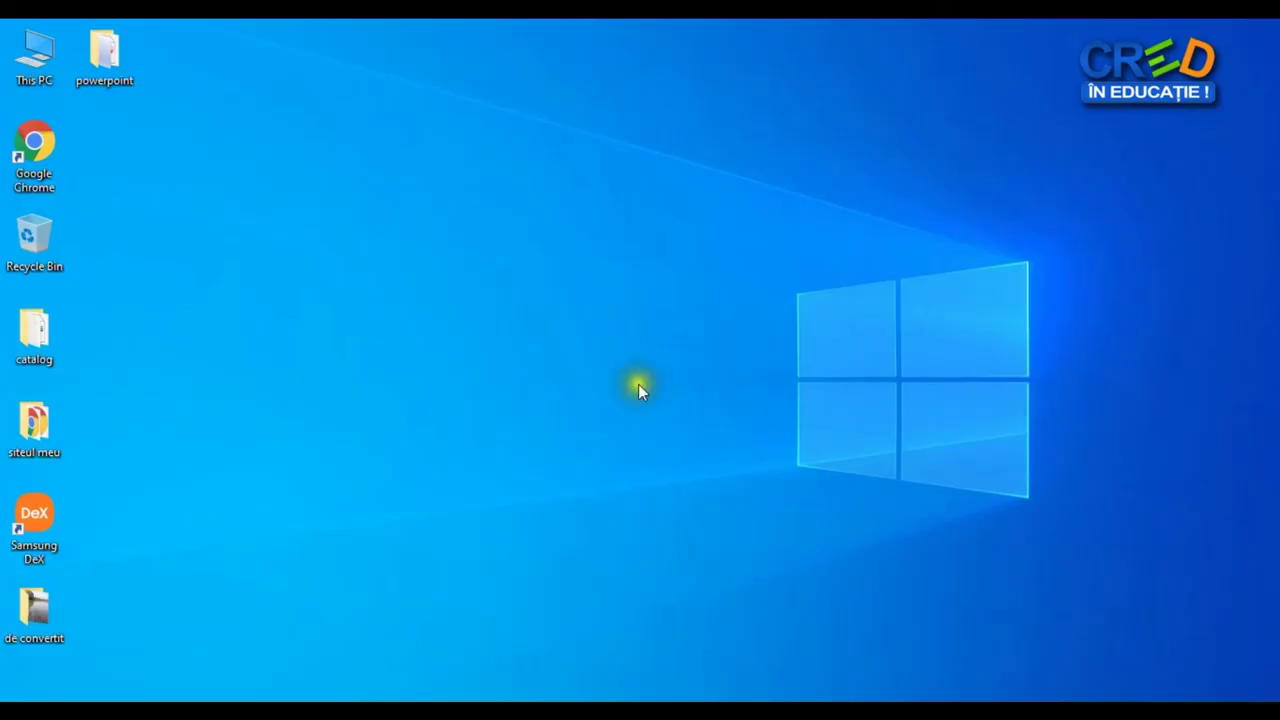
click(120, 57)
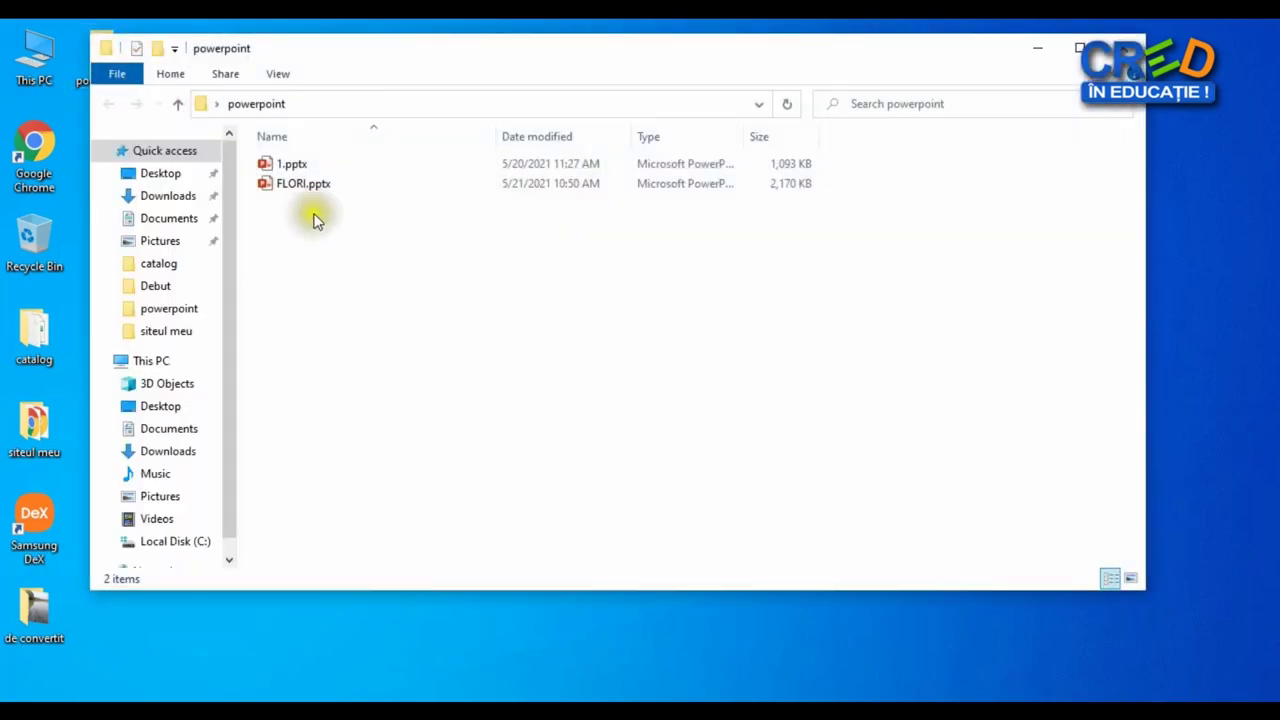
click(320, 183)
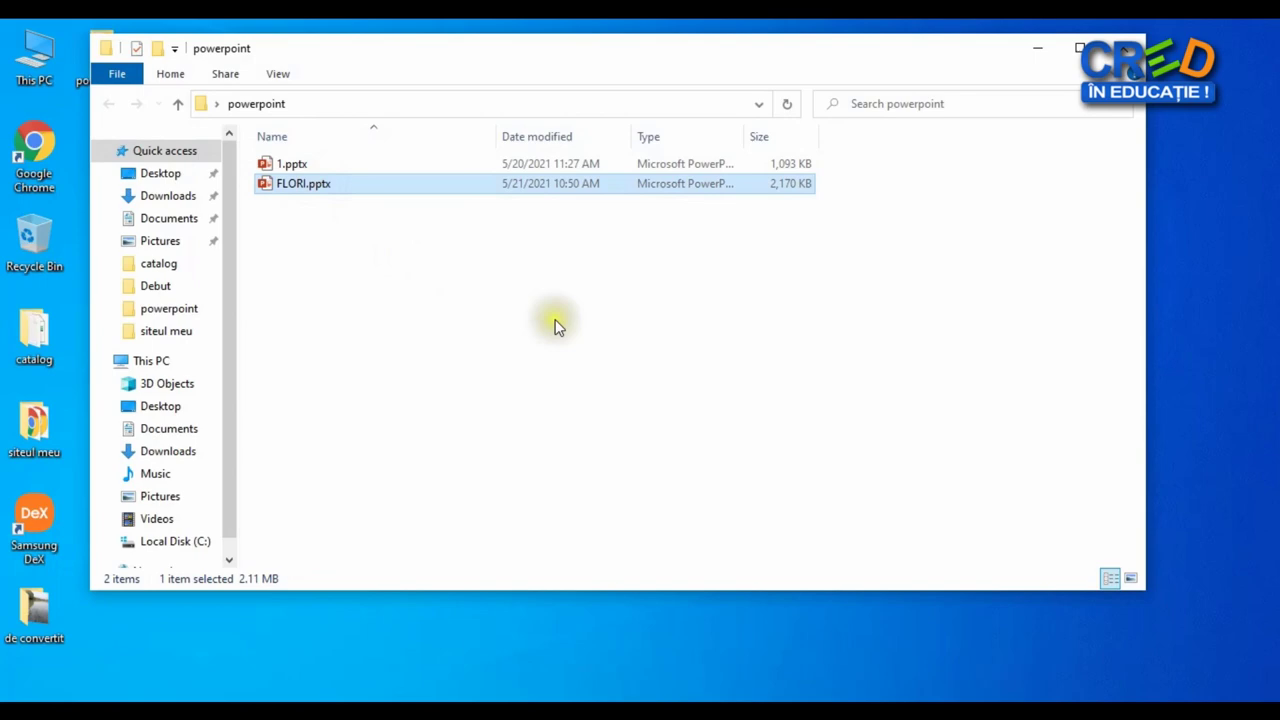
click(683, 690)
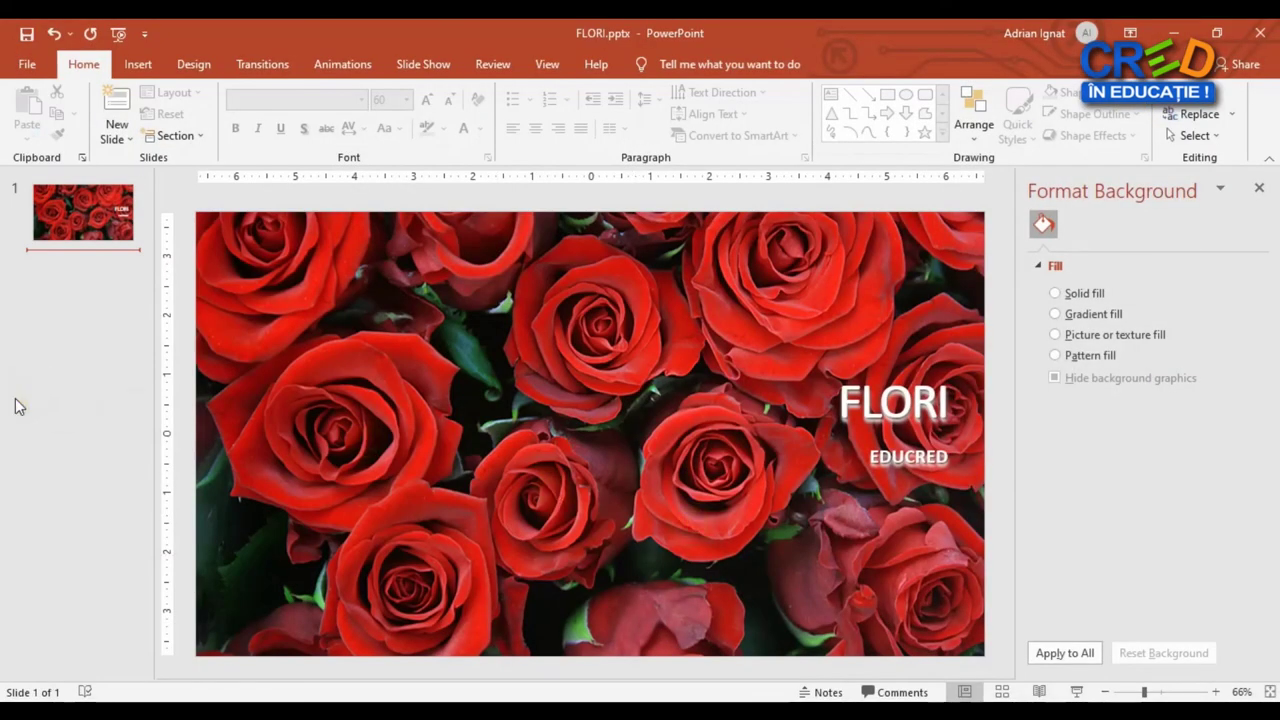